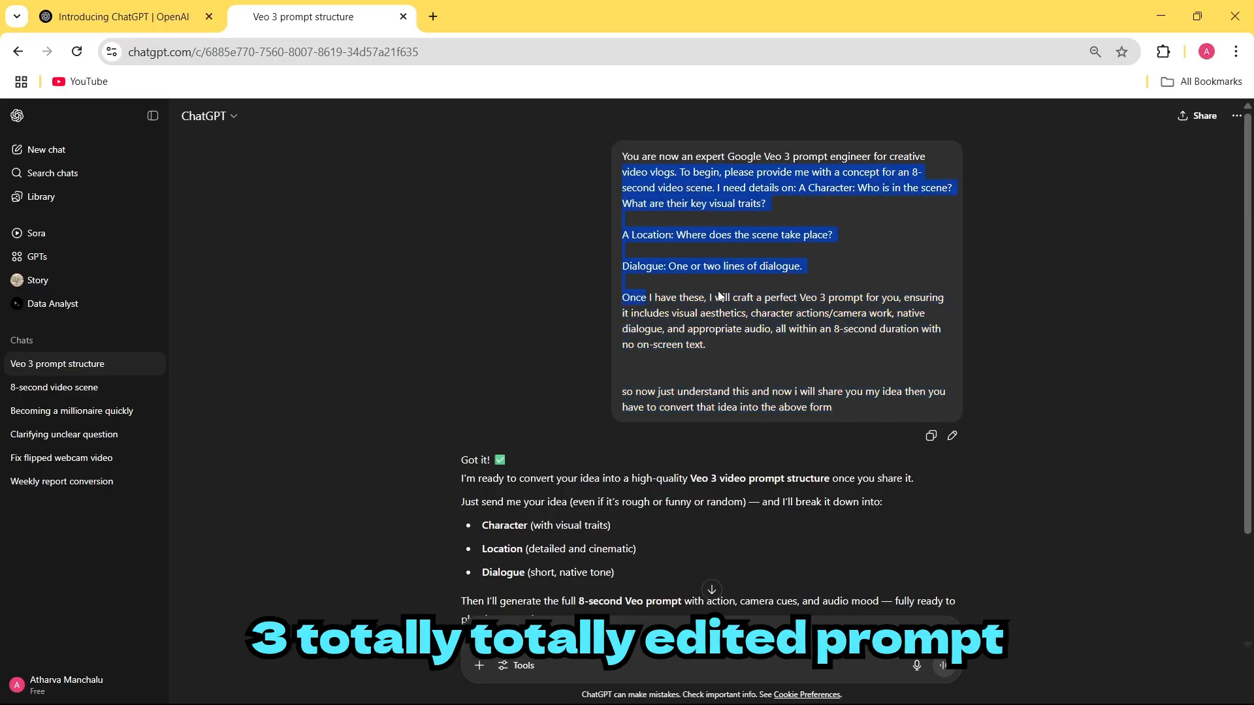
left_click(606, 419)
scroll(606, 419, "down", 3)
left_click_drag(575, 506, 484, 468)
left_click_drag(485, 468, 629, 492)
left_click(628, 492)
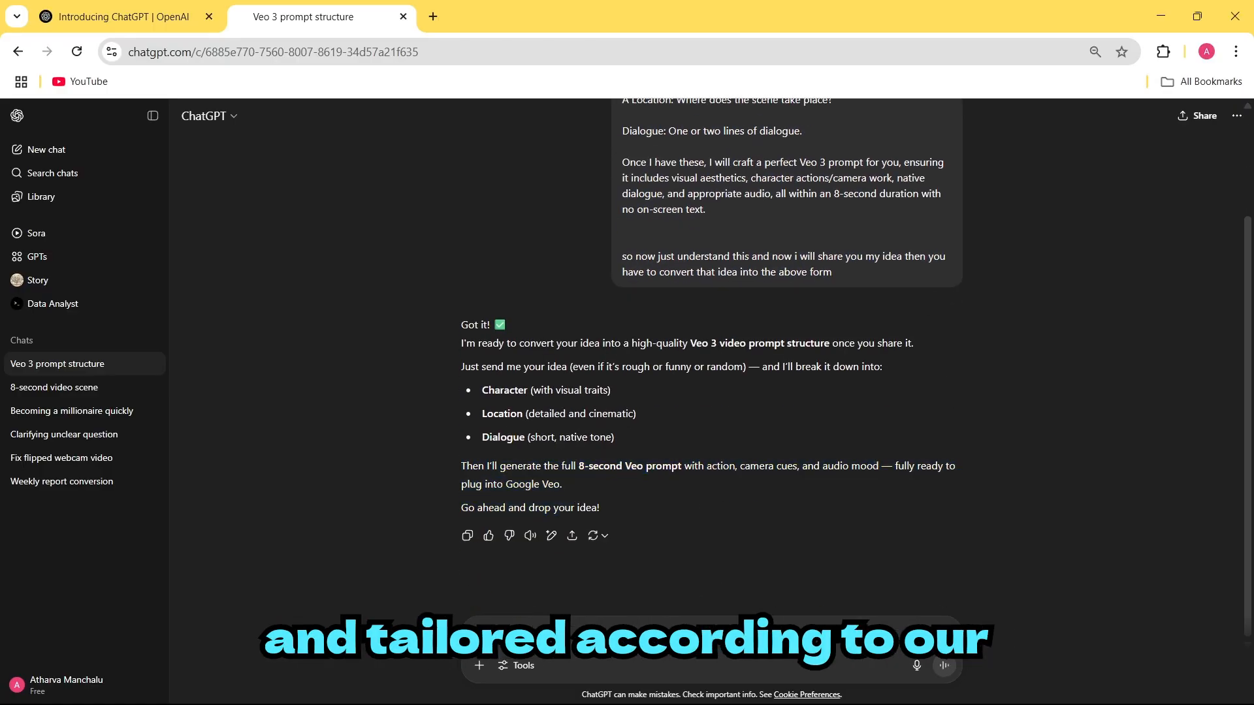
Step: Send ChatGPT the idea of a funny mountain-top convo where a reporter asks about keeping up with AI tools and a monkey replies "i watch athhexx"
type("so now conv")
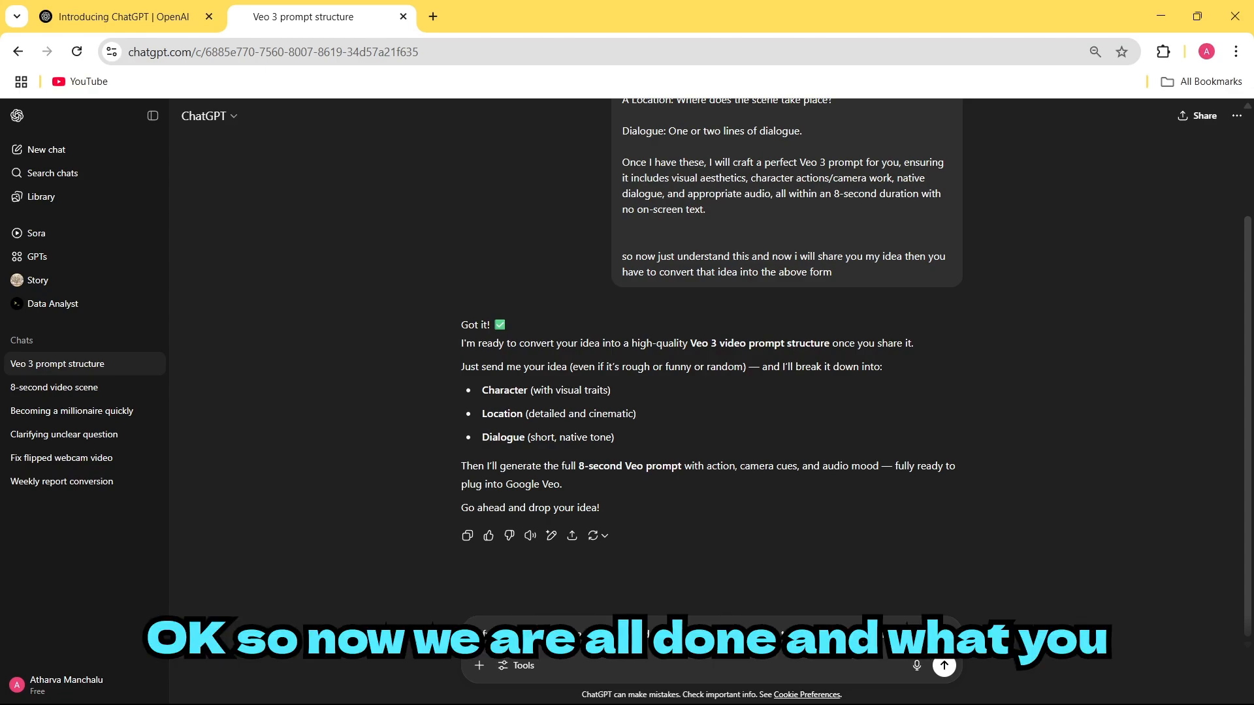
type("exp")
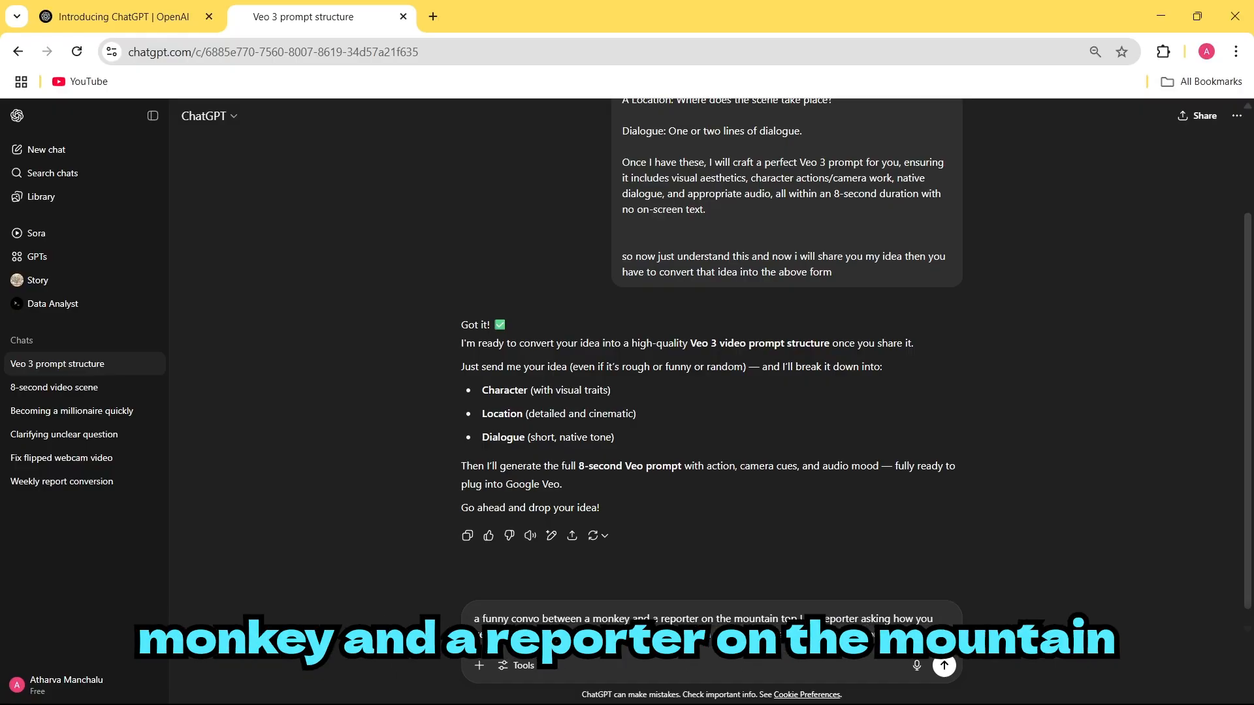
key("Return")
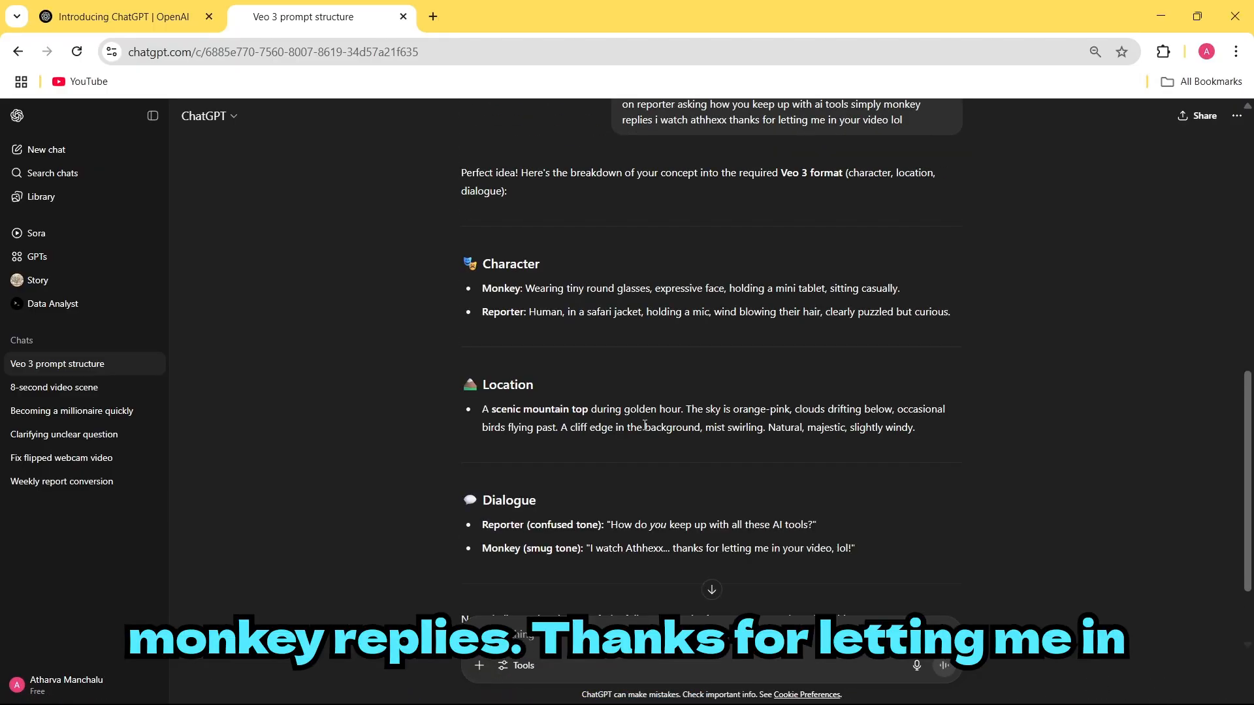
Step: Select and copy the Character, Location and Dialogue sections of ChatGPT's monkey and reporter breakdown
scroll(621, 428, "down", 2)
scroll(607, 426, "up", 1)
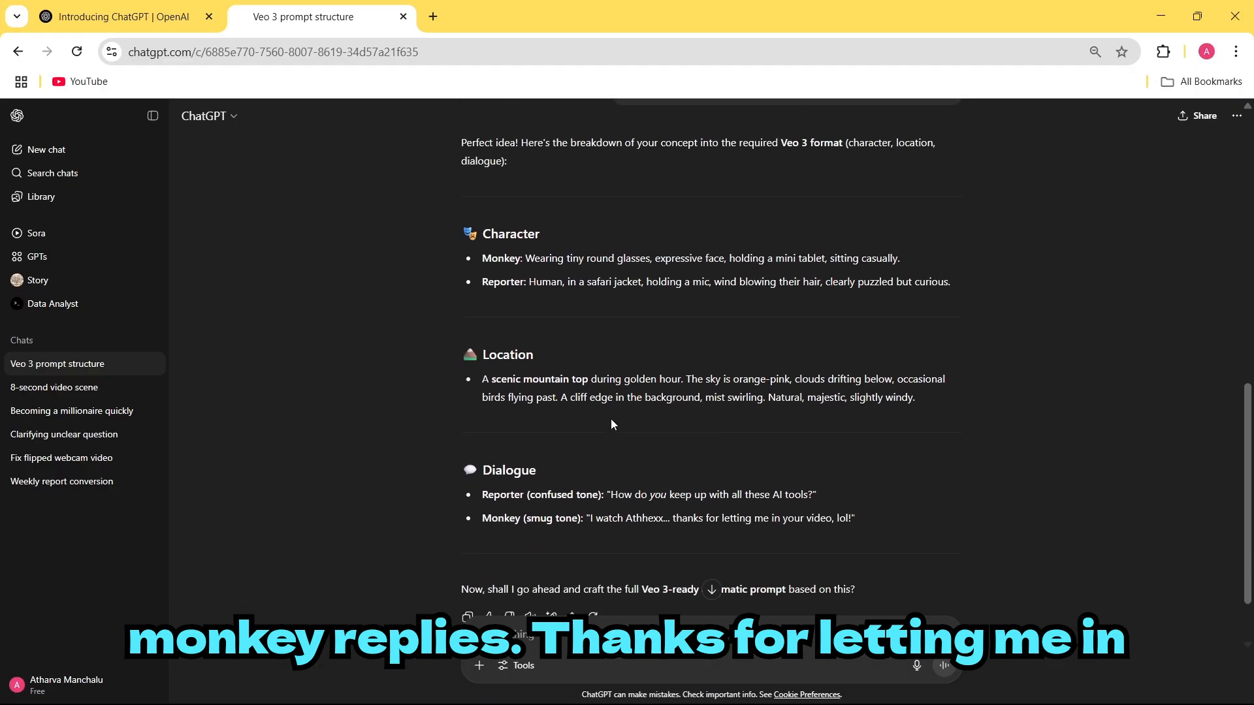
left_click_drag(463, 228, 883, 531)
key("ctrl+c")
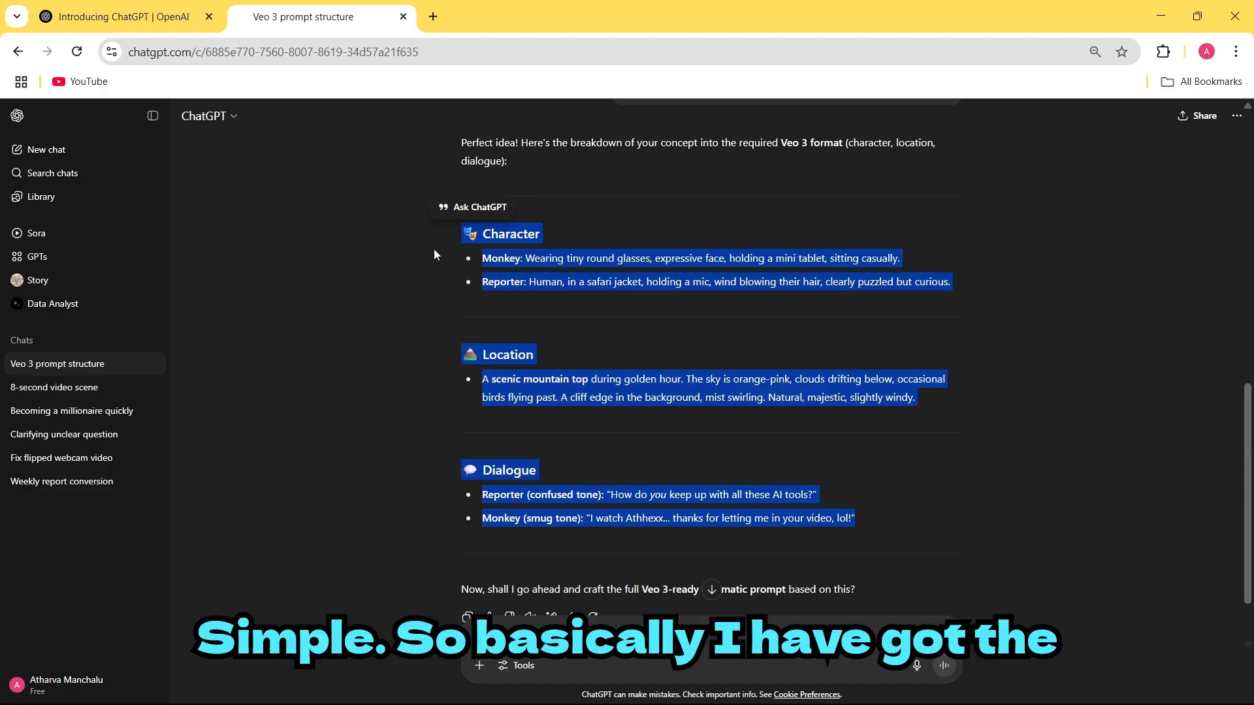
left_click_drag(504, 162, 851, 523)
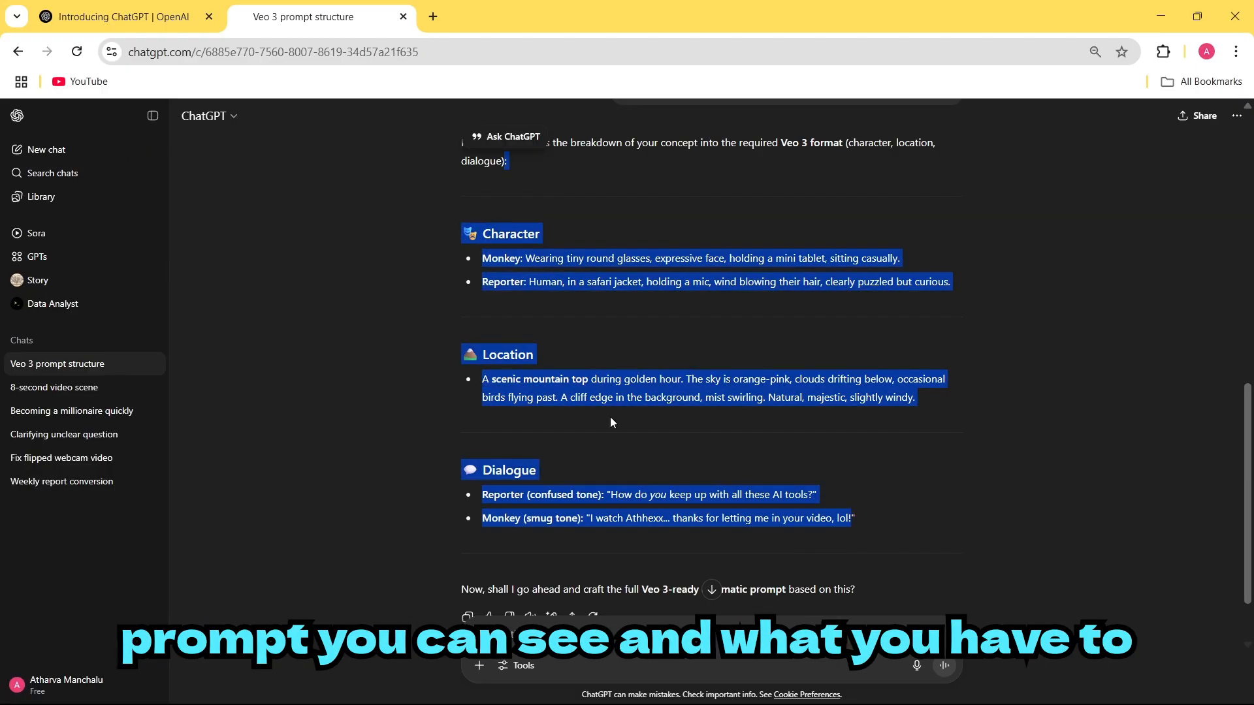
Step: Open Google Gemini in a new browser tab
left_click(433, 18)
type("gemini")
key("Return")
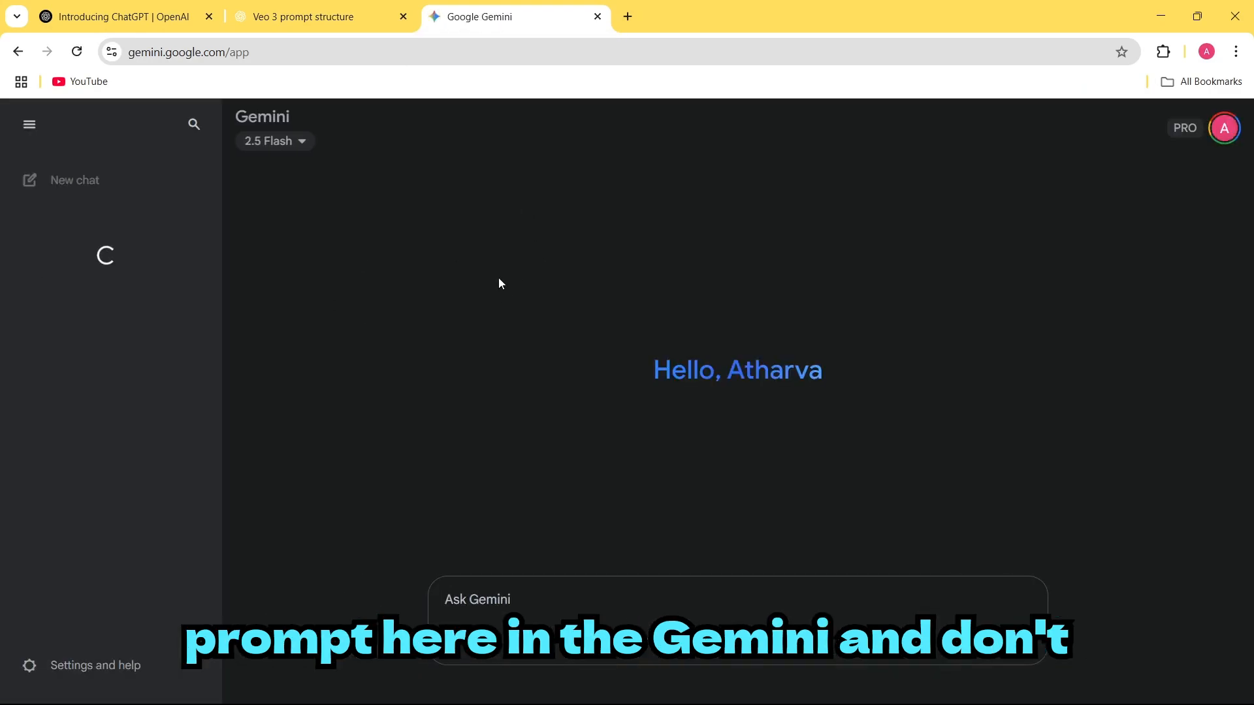
Step: Paste the copied monkey and reporter scene into the Gemini prompt, enable Video generation with Veo 3, and submit it
key("ctrl+v")
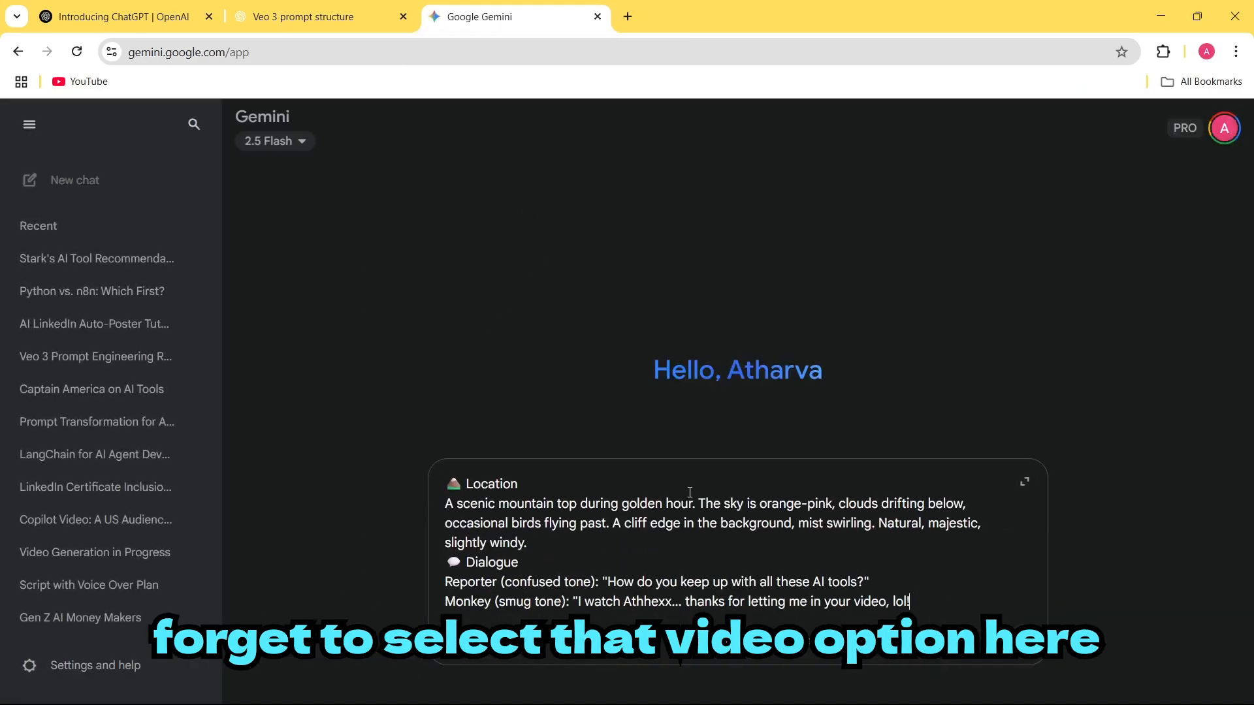
scroll(645, 566, "up", 2)
scroll(645, 567, "down", 2)
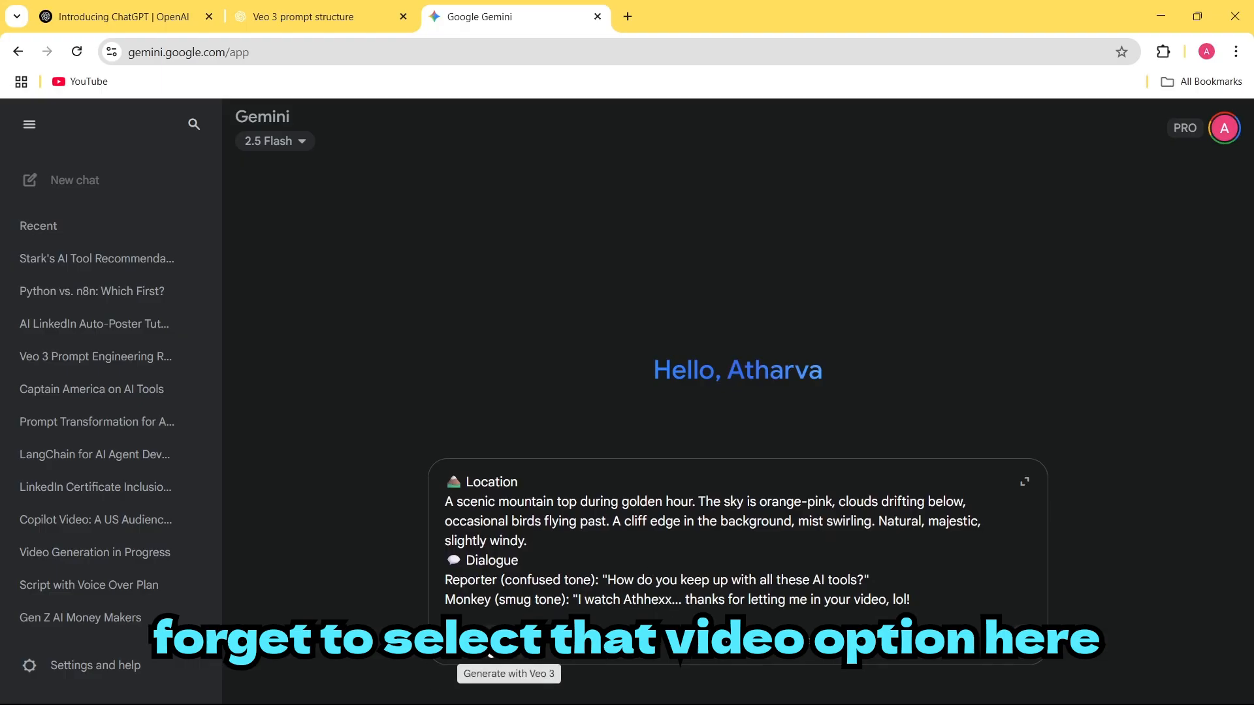
left_click(519, 647)
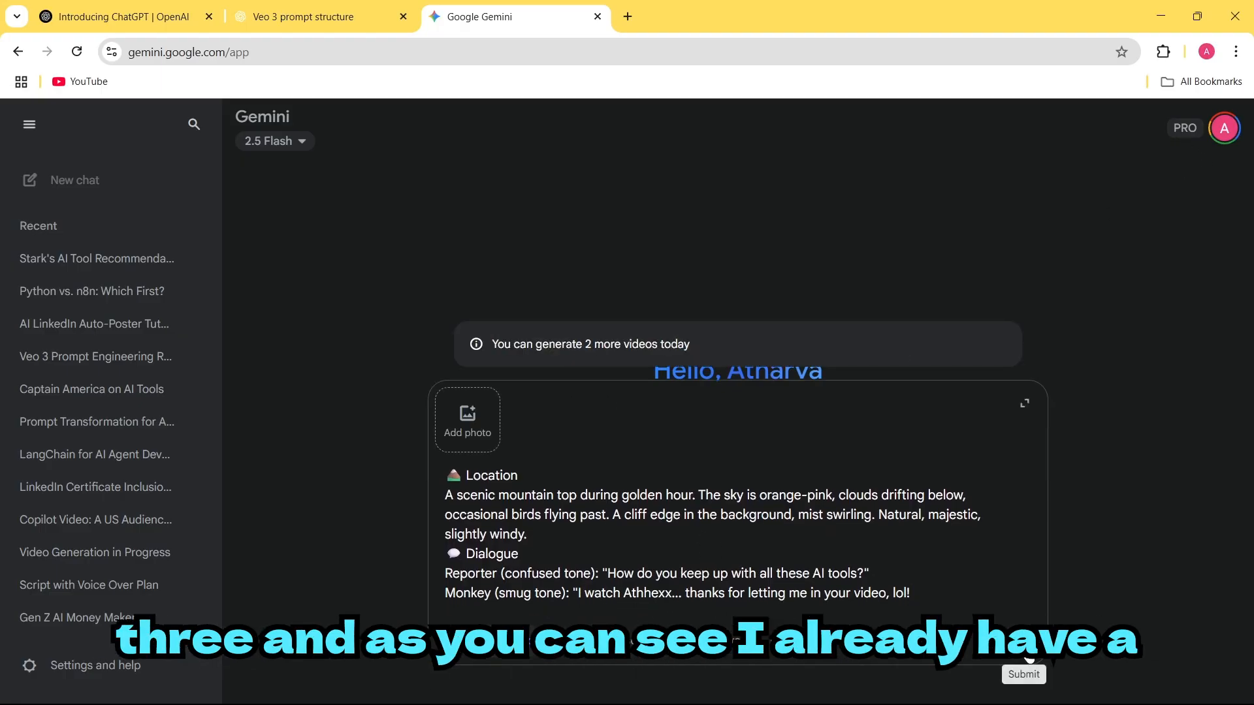
left_click(1024, 645)
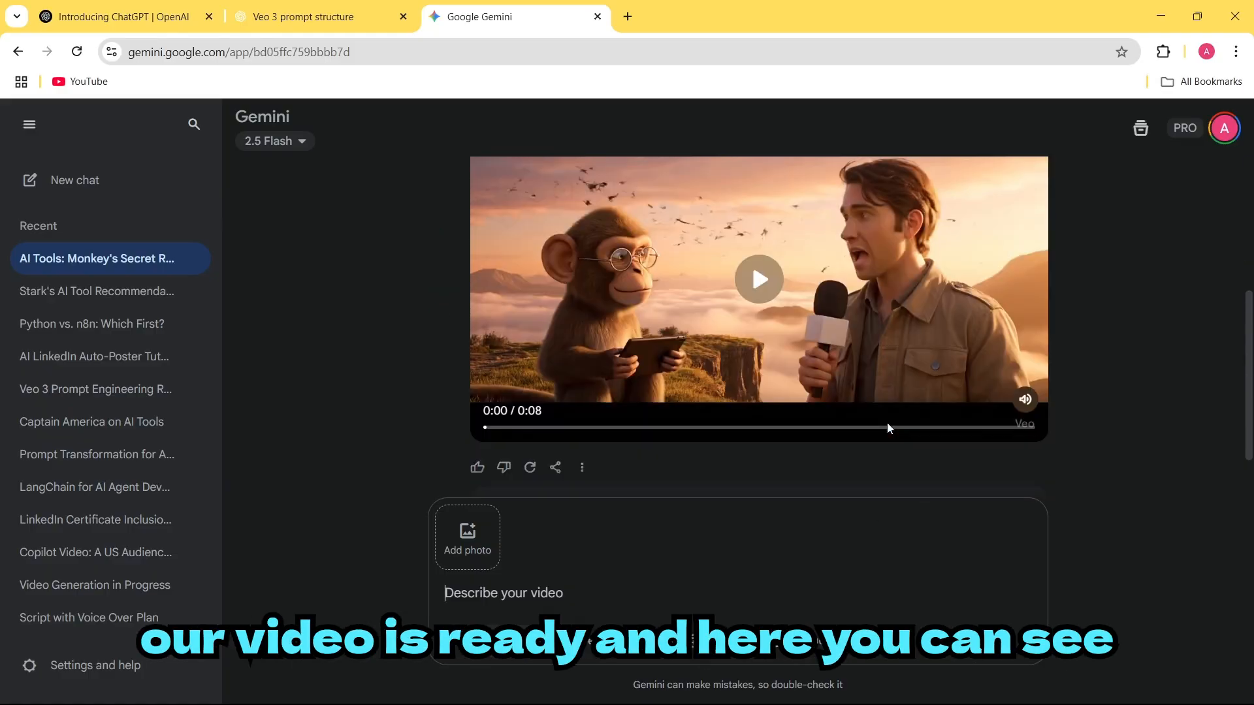
Step: Play the generated monkey and reporter video and pause it
scroll(889, 419, "up", 1)
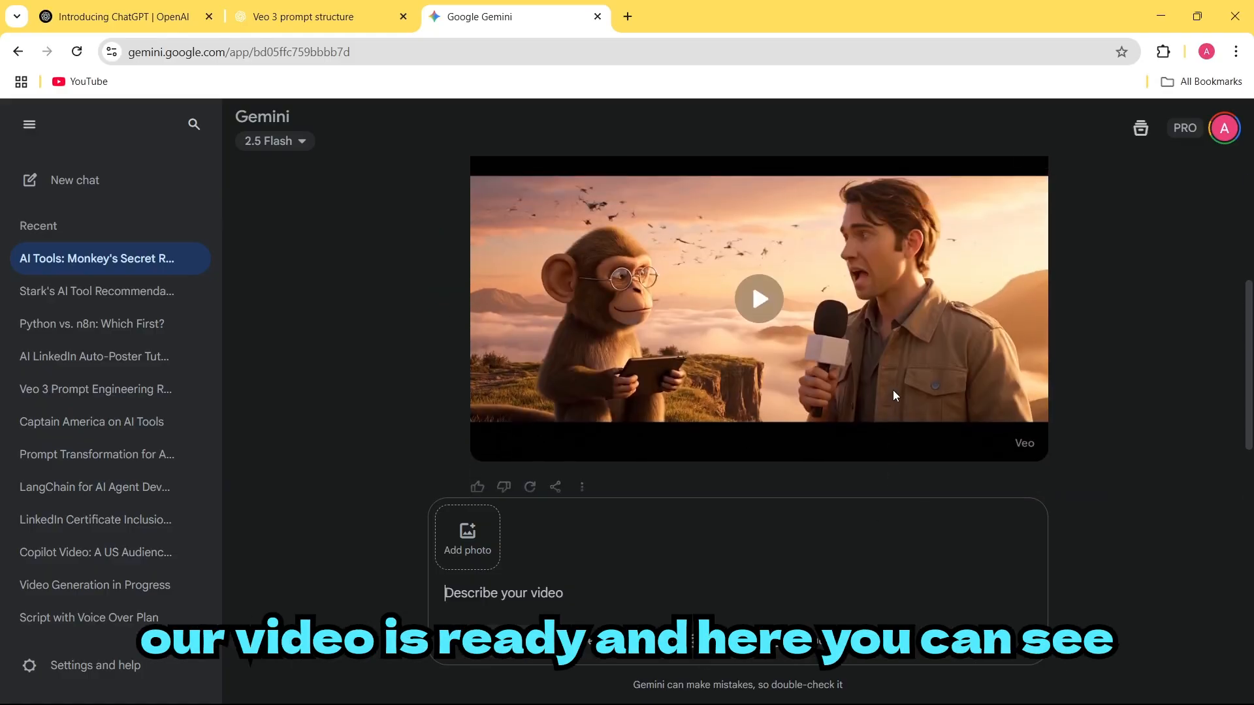
left_click(758, 299)
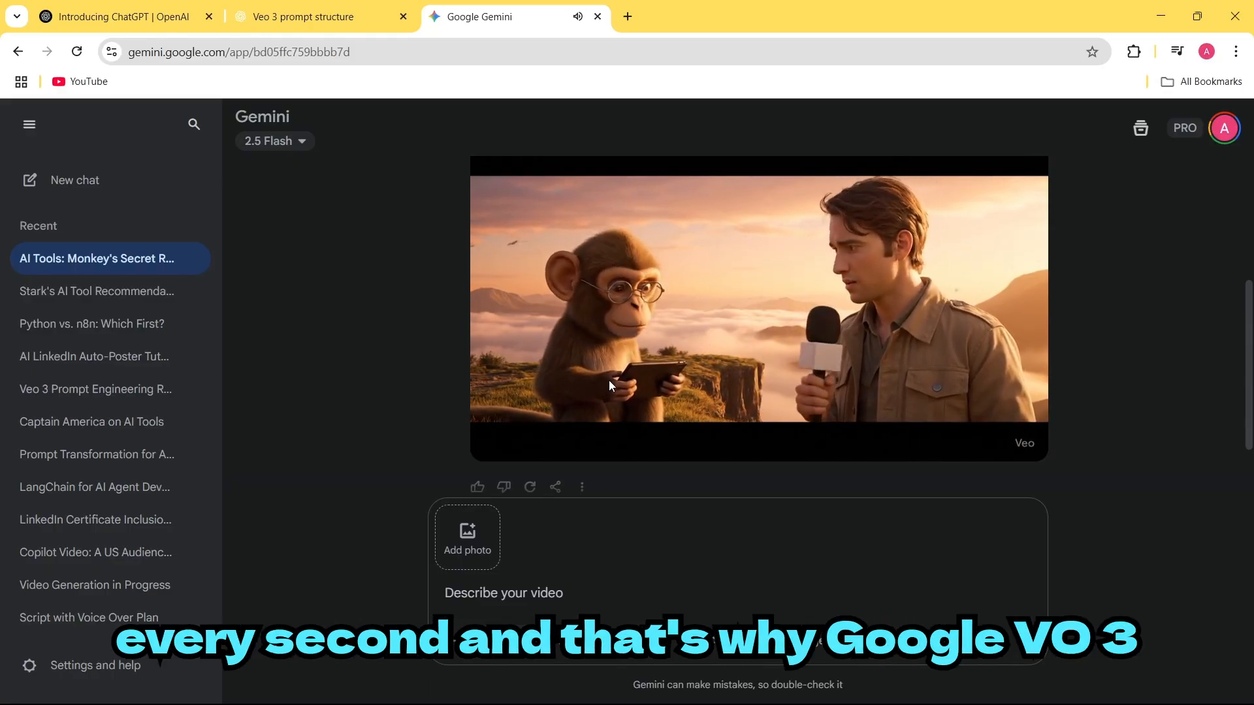
scroll(614, 387, "down", 1)
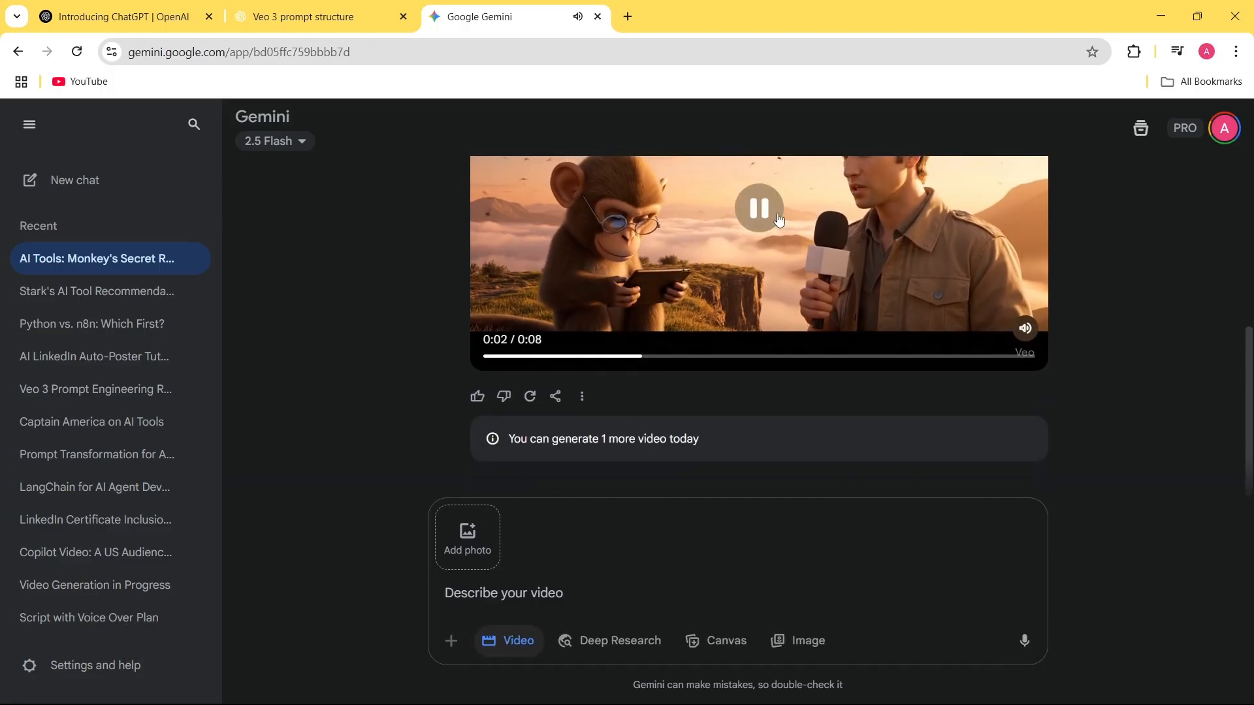
left_click(758, 208)
scroll(766, 268, "up", 3)
scroll(714, 352, "down", 2)
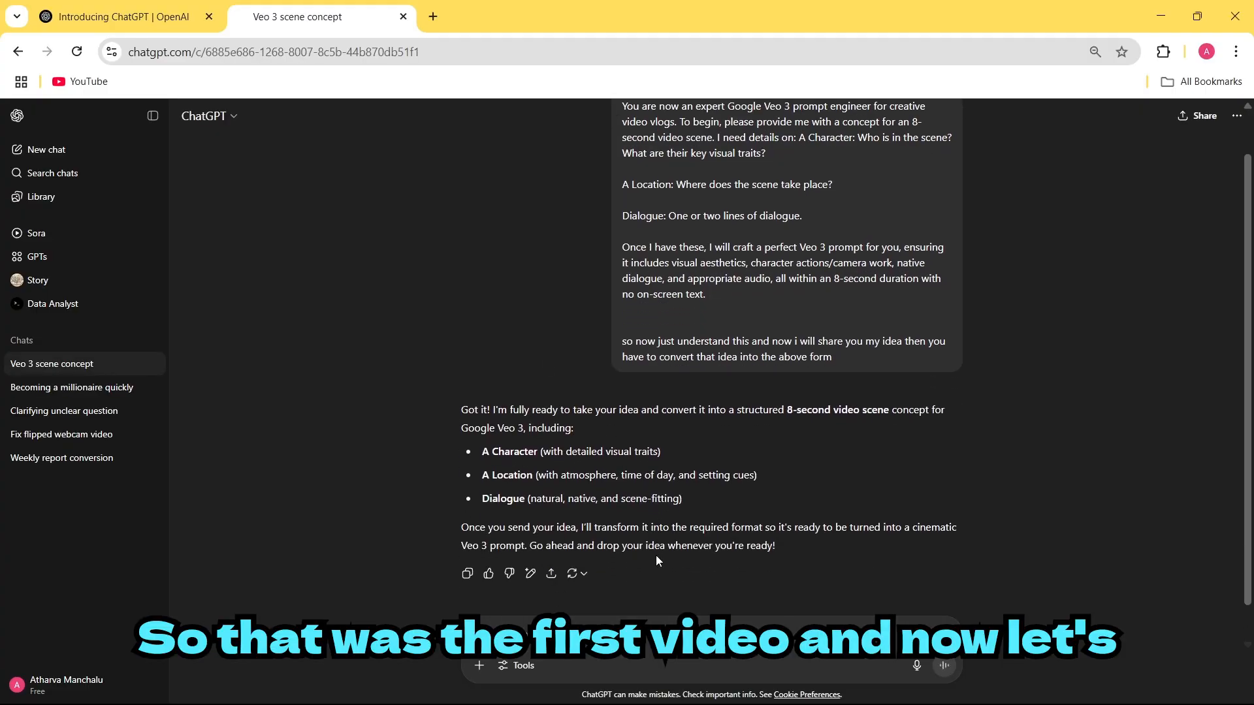
Step: Send ChatGPT the idea of a funny reporter and ironman convo about AI tools, with the reply "i watch athhexx thanks for giving me chance in your video lol"
left_click(627, 620)
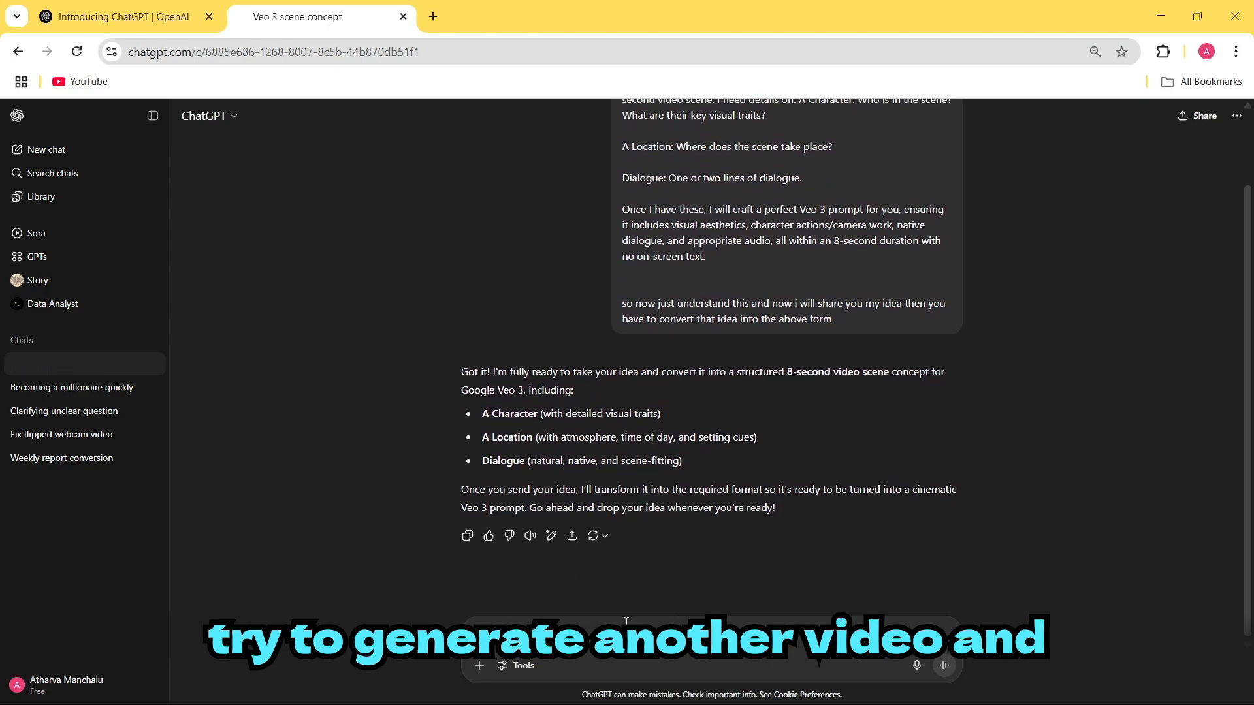
type("a funny scene be")
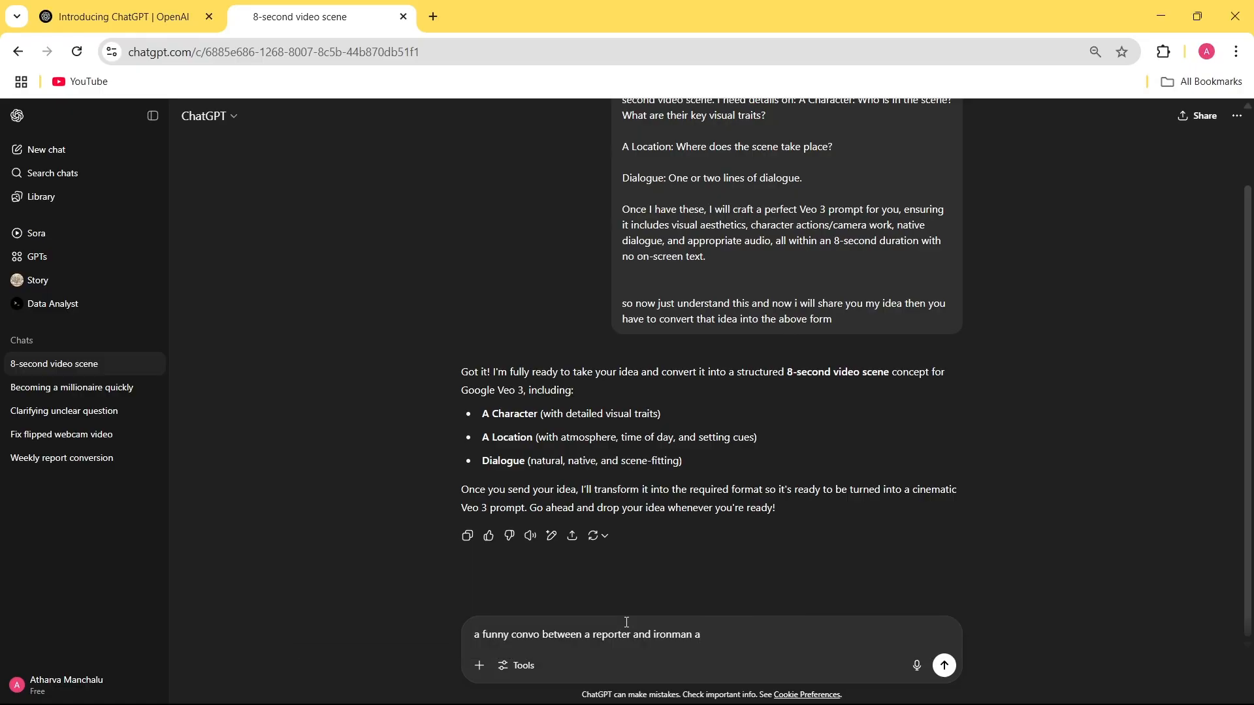
key("BackSpace")
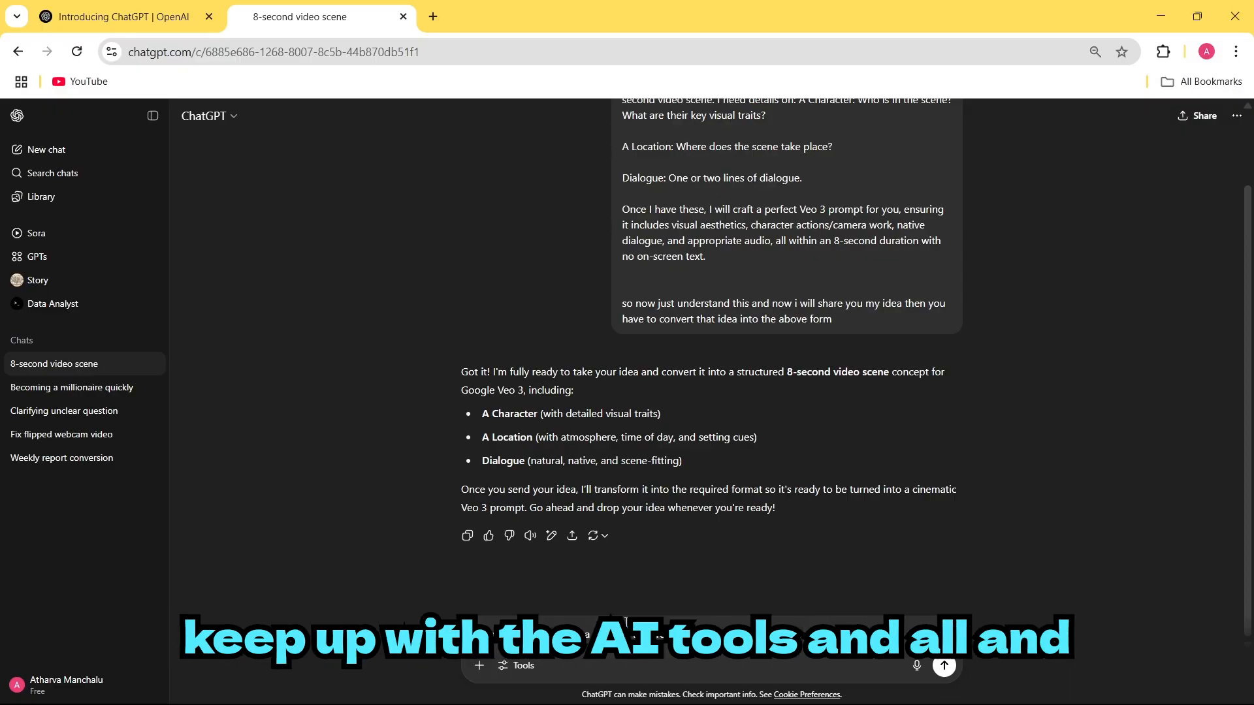
type("and iron man replies")
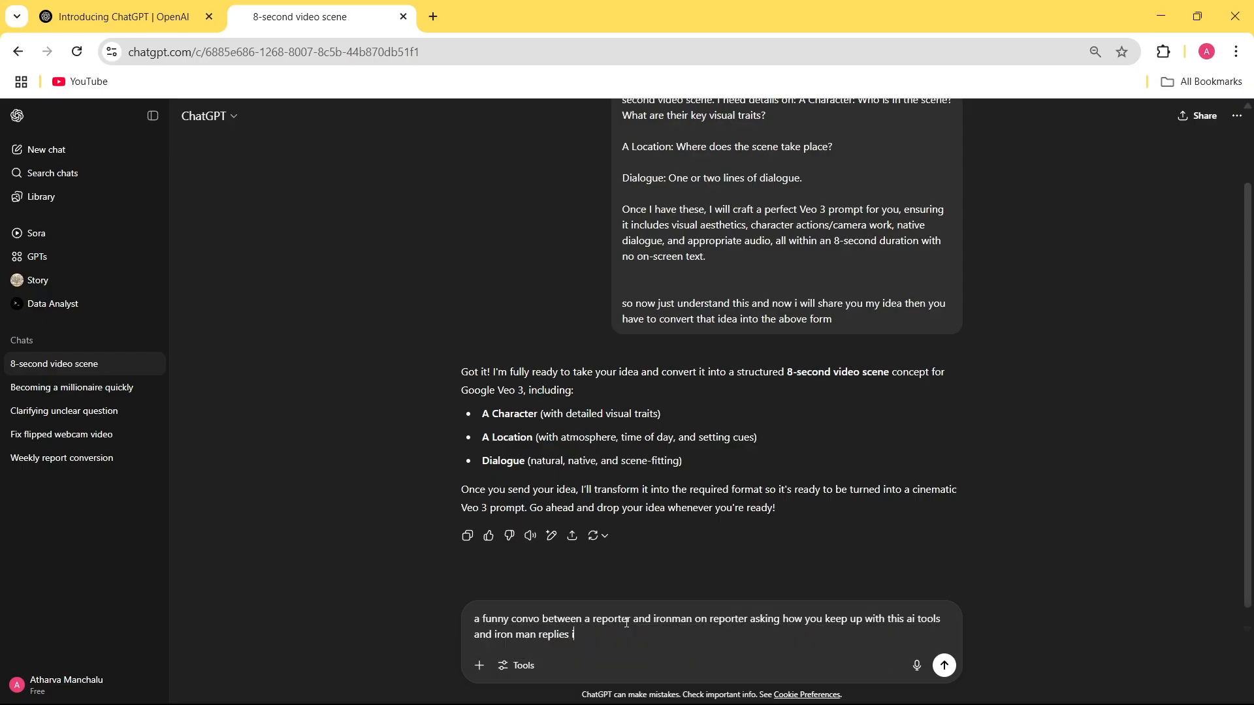
type("i watch")
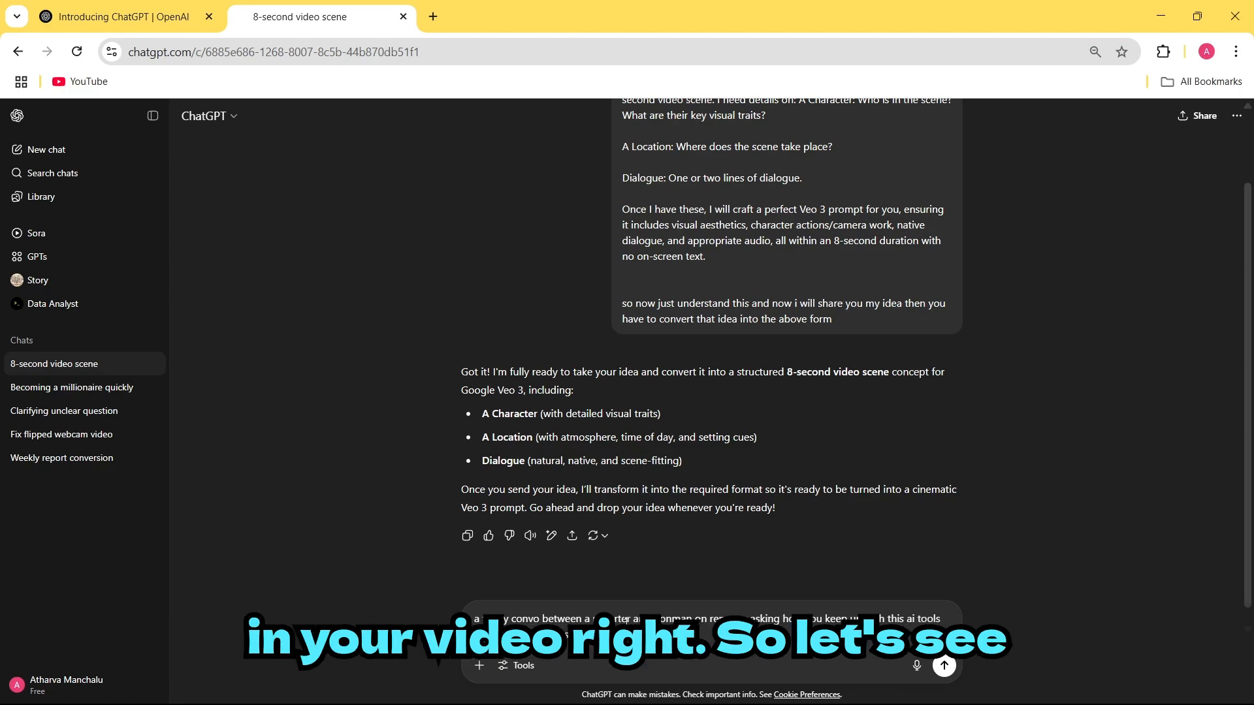
type("vingv")
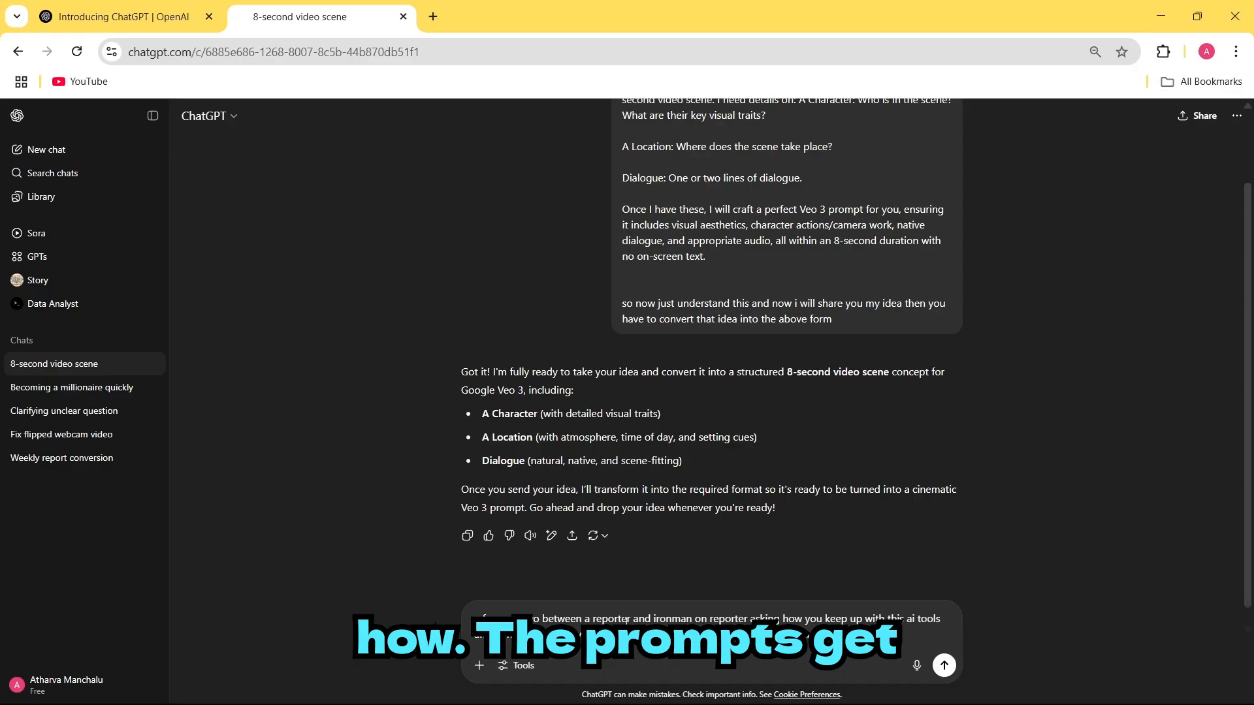
key("Return")
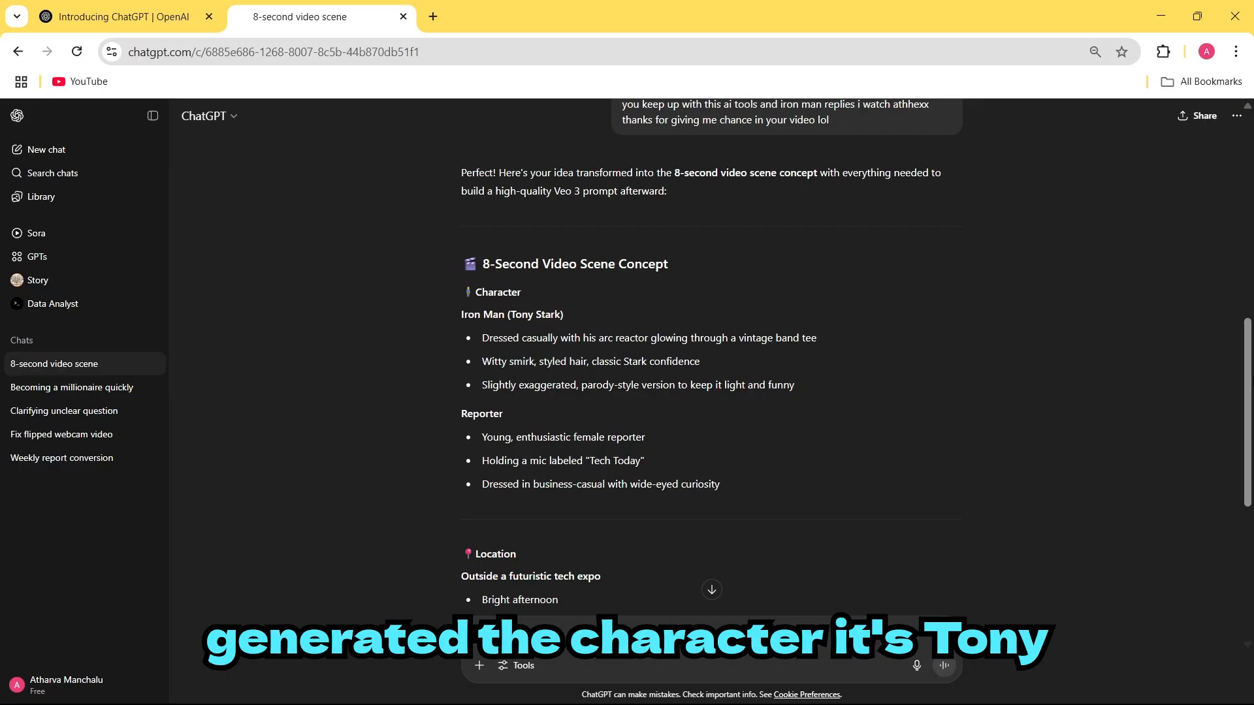
Step: Ask ChatGPT to "change the background" of the Iron Man scene concept
scroll(712, 359, "down", 1)
scroll(712, 359, "down", 5)
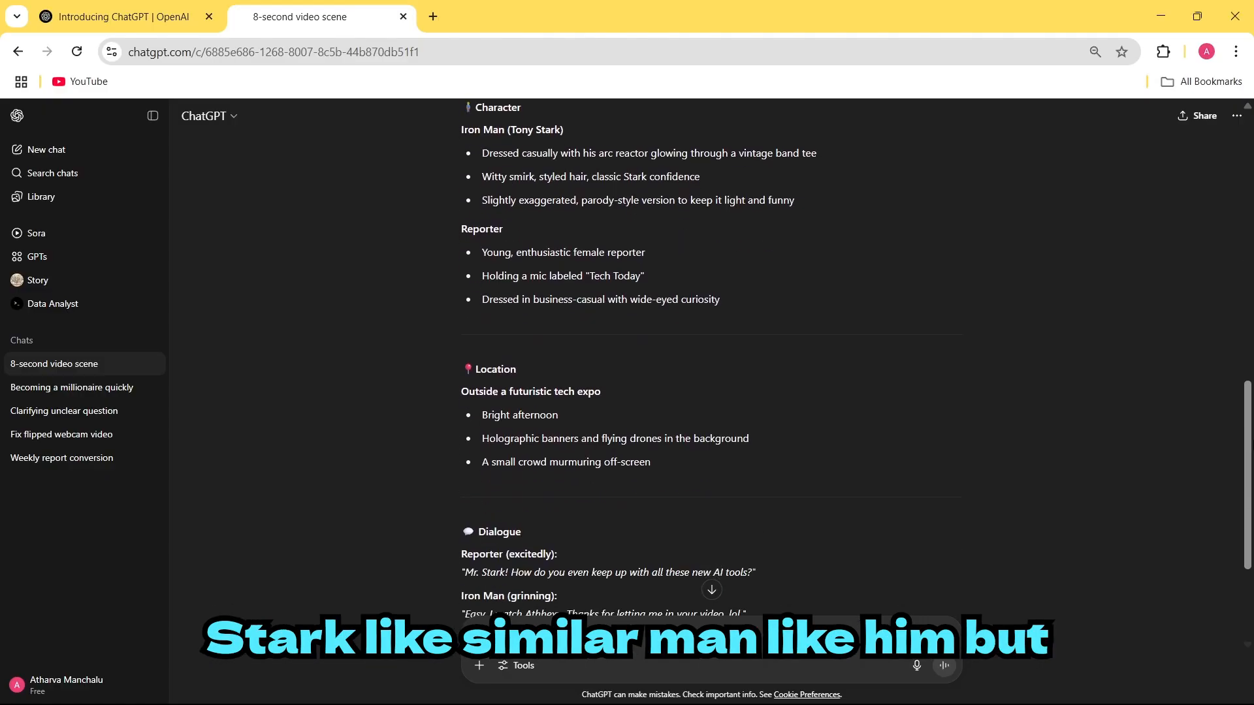
scroll(712, 359, "up", 1)
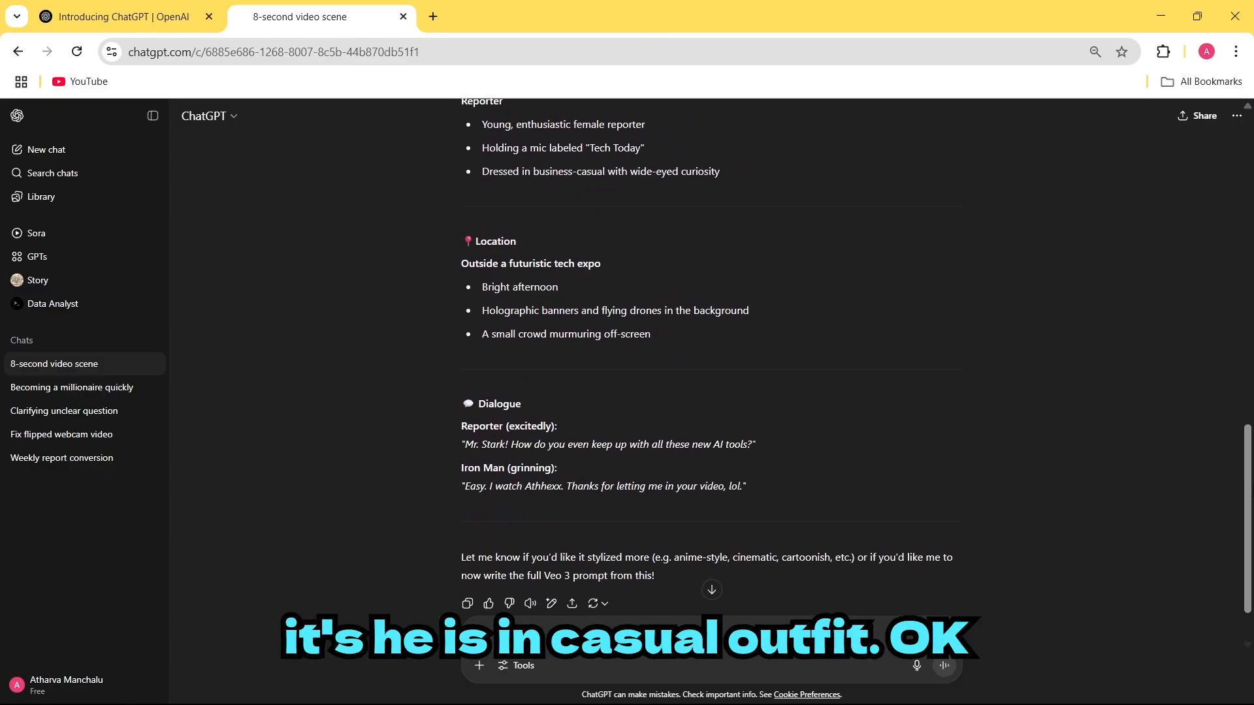
scroll(712, 360, "up", 3)
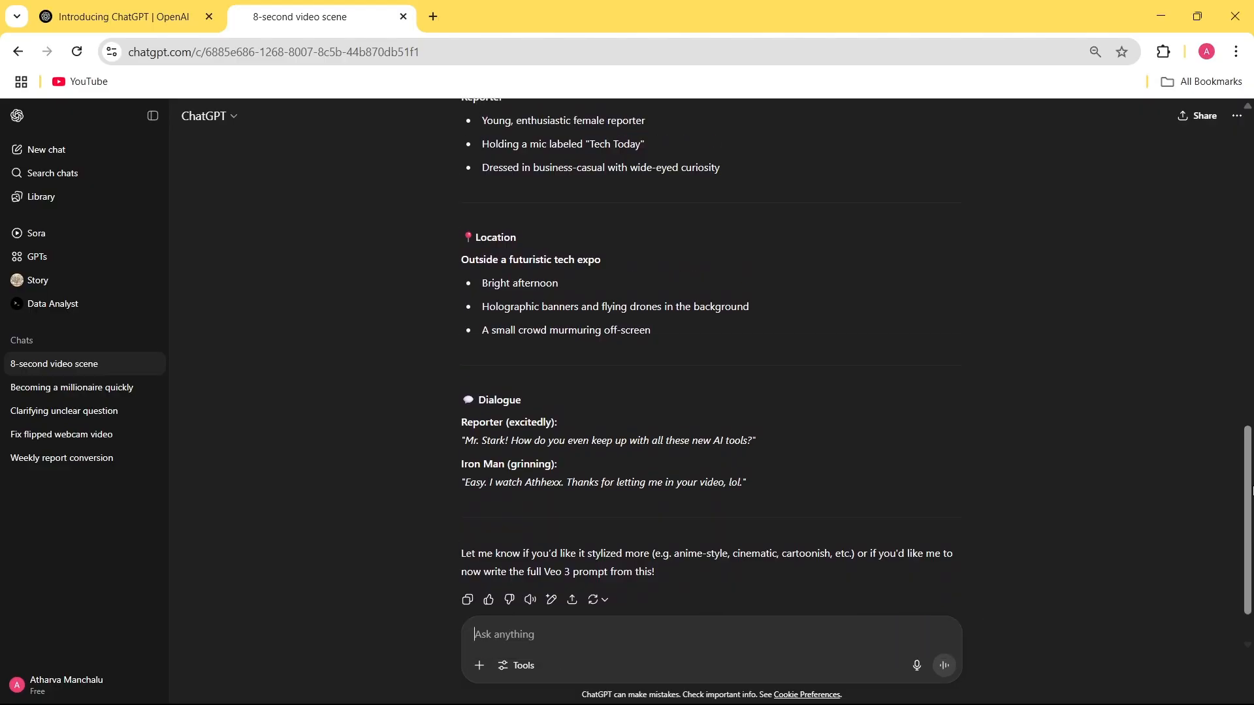
scroll(810, 279, "up", 1)
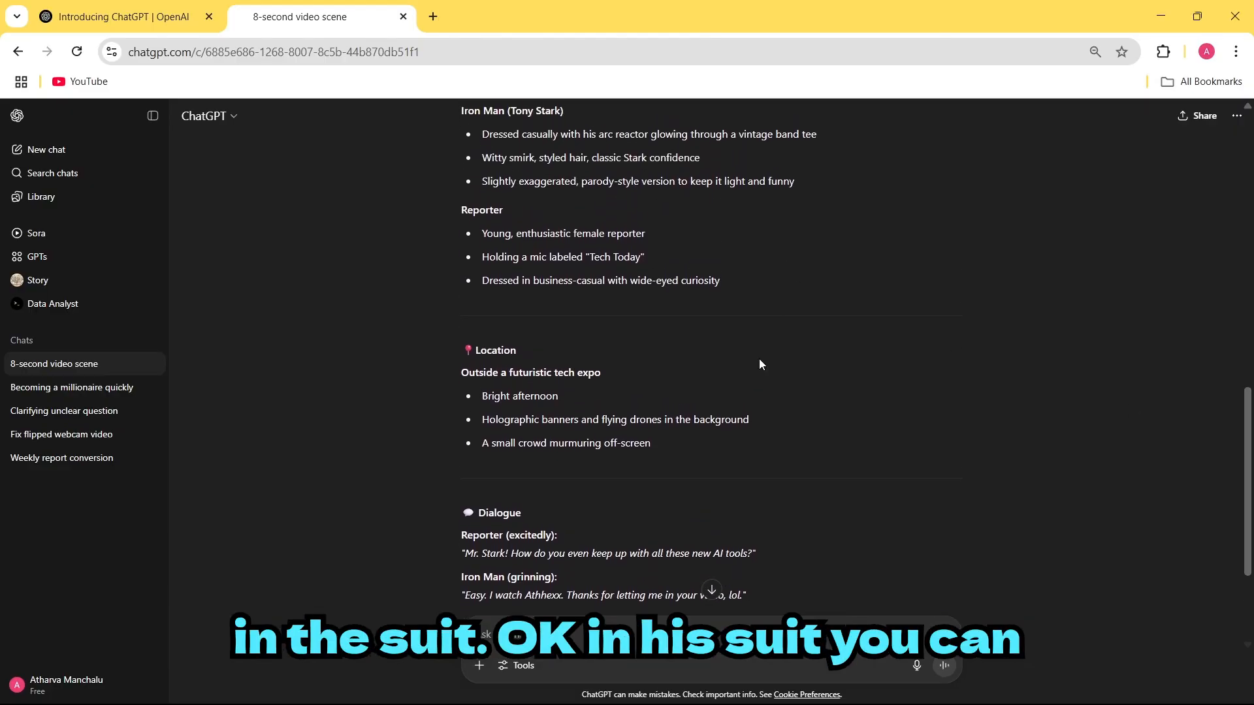
scroll(953, 480, "down", 3)
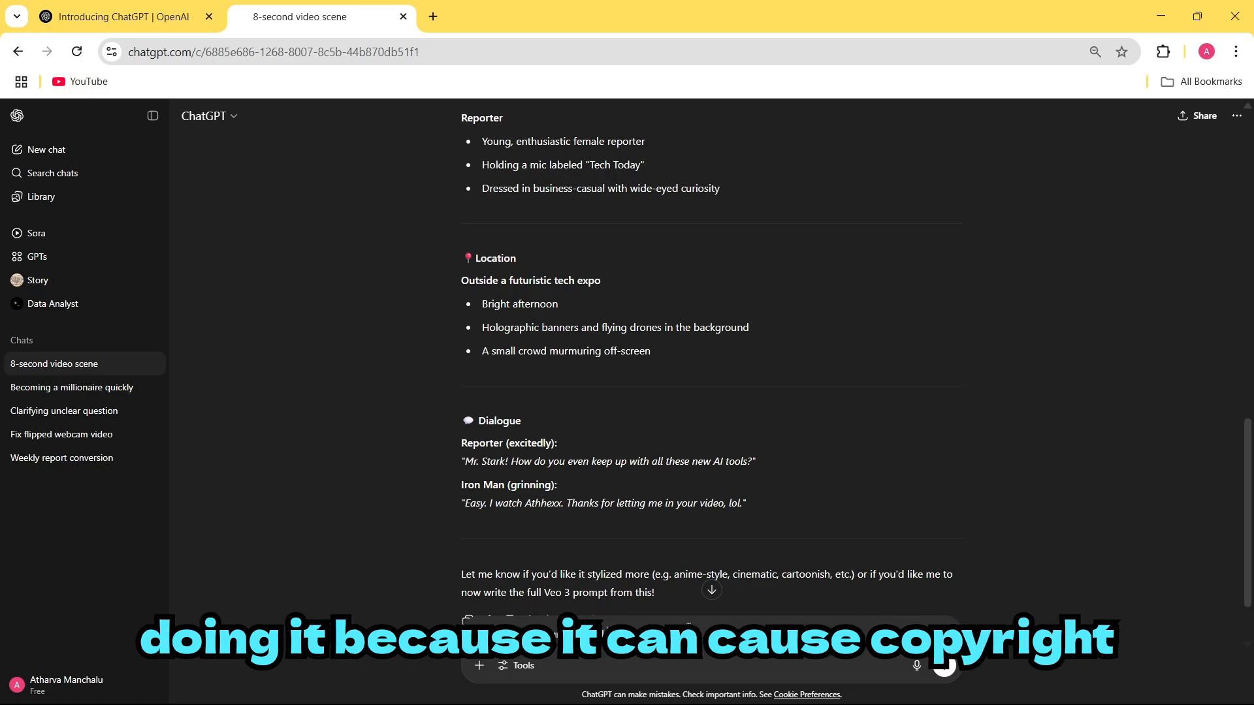
key("Return")
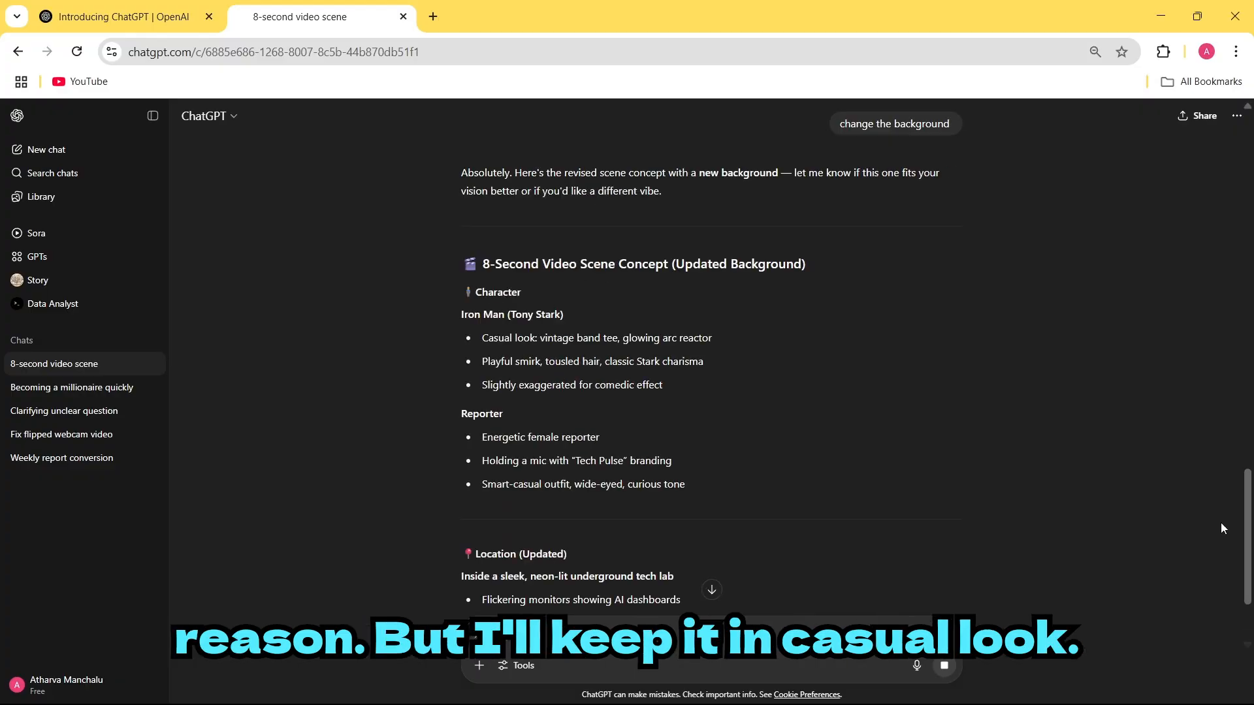
Step: Select and copy the updated Iron Man scene concept from the Character section through the end of the Dialogue
scroll(712, 366, "down", 5)
scroll(712, 366, "up", 2)
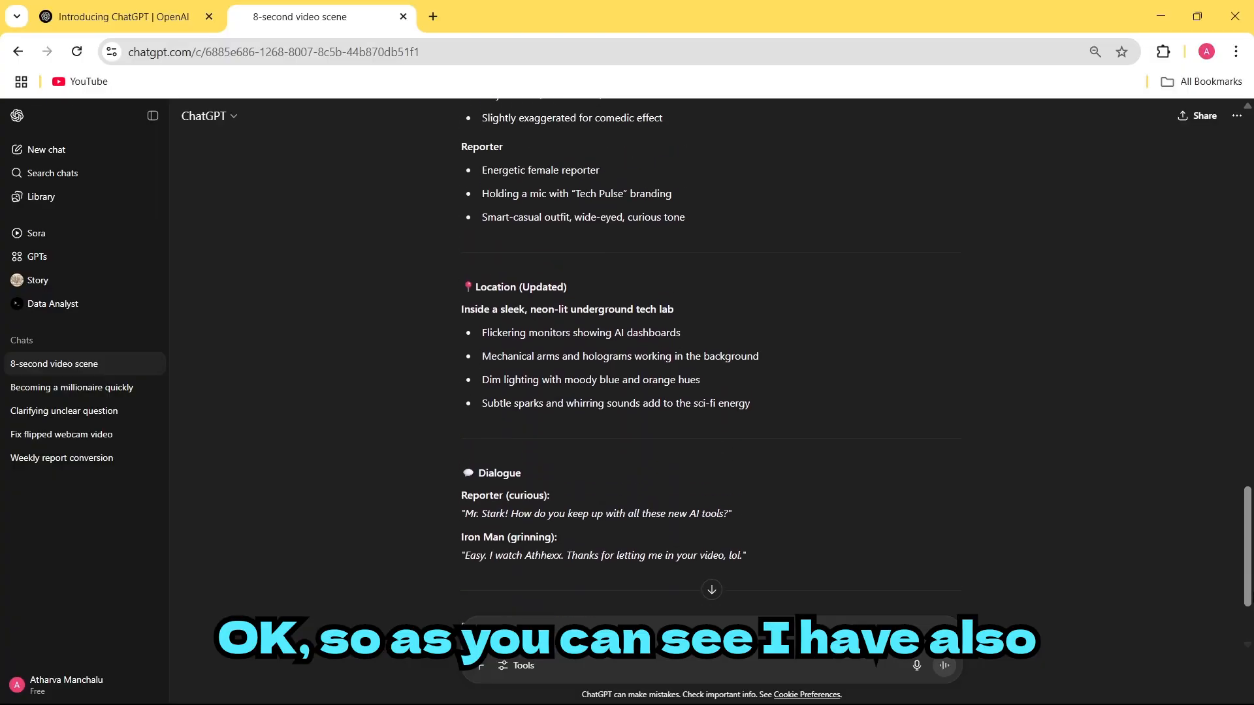
scroll(712, 366, "up", 1)
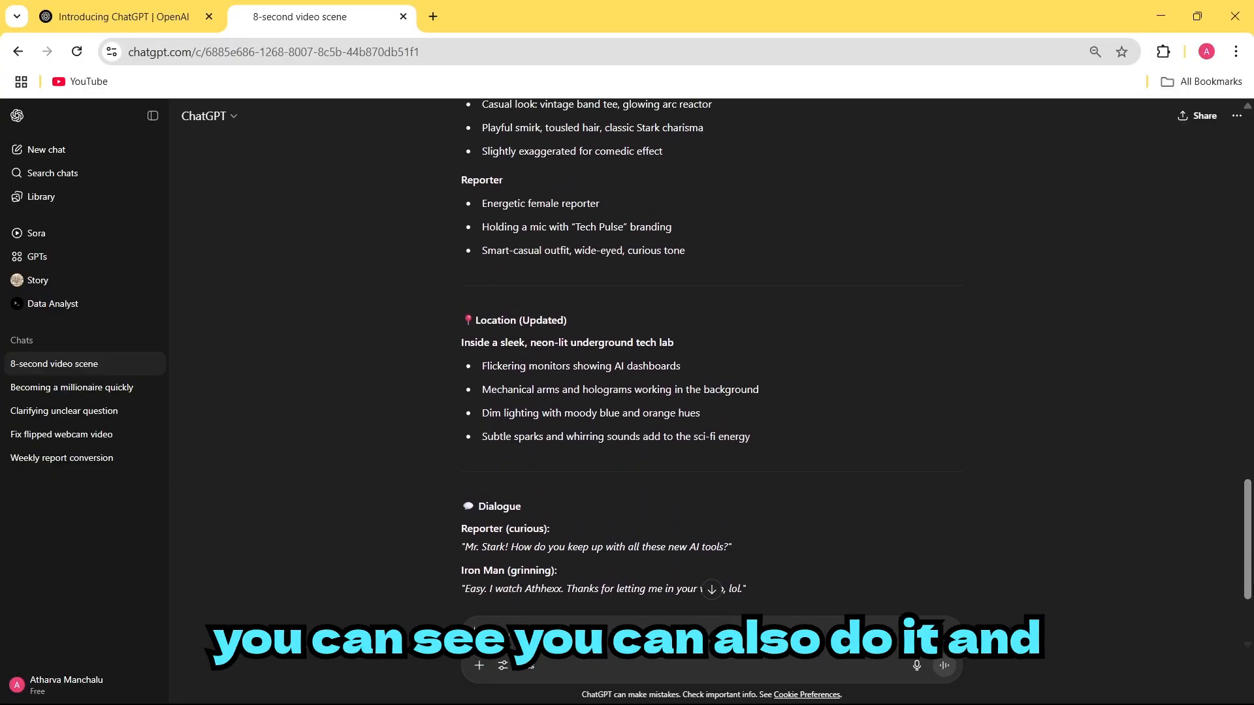
scroll(712, 366, "up", 1)
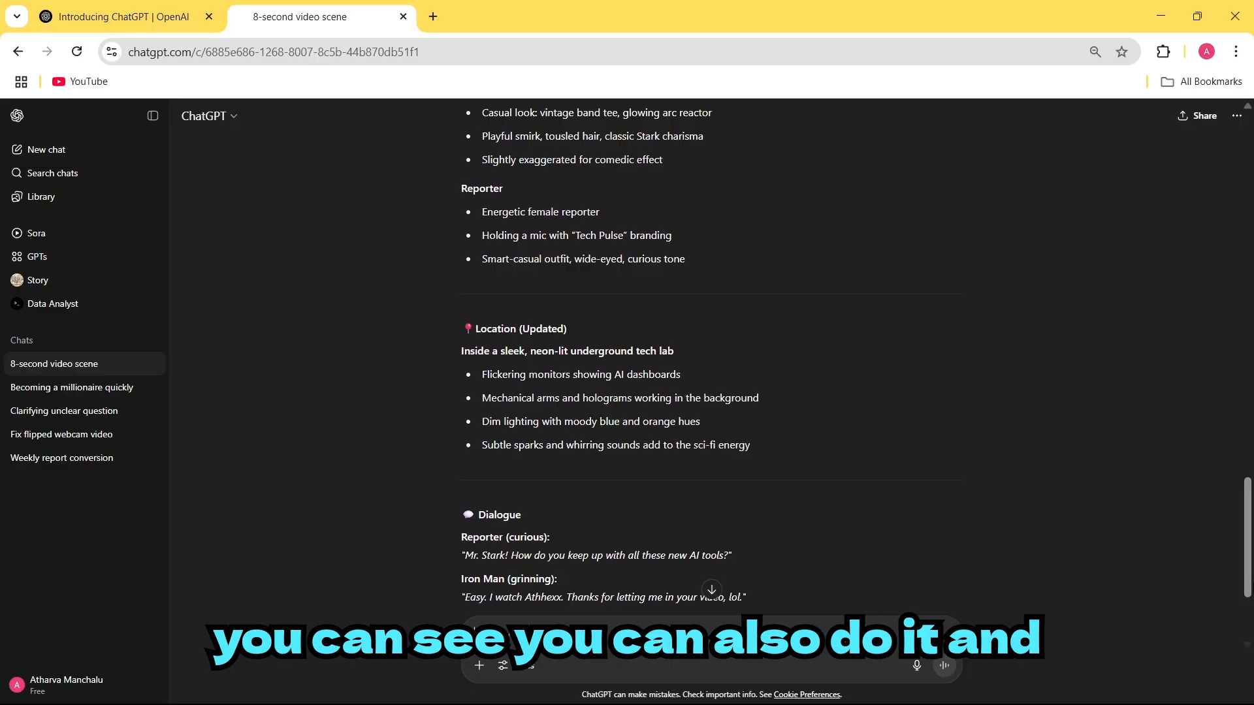
scroll(521, 328, "up", 2)
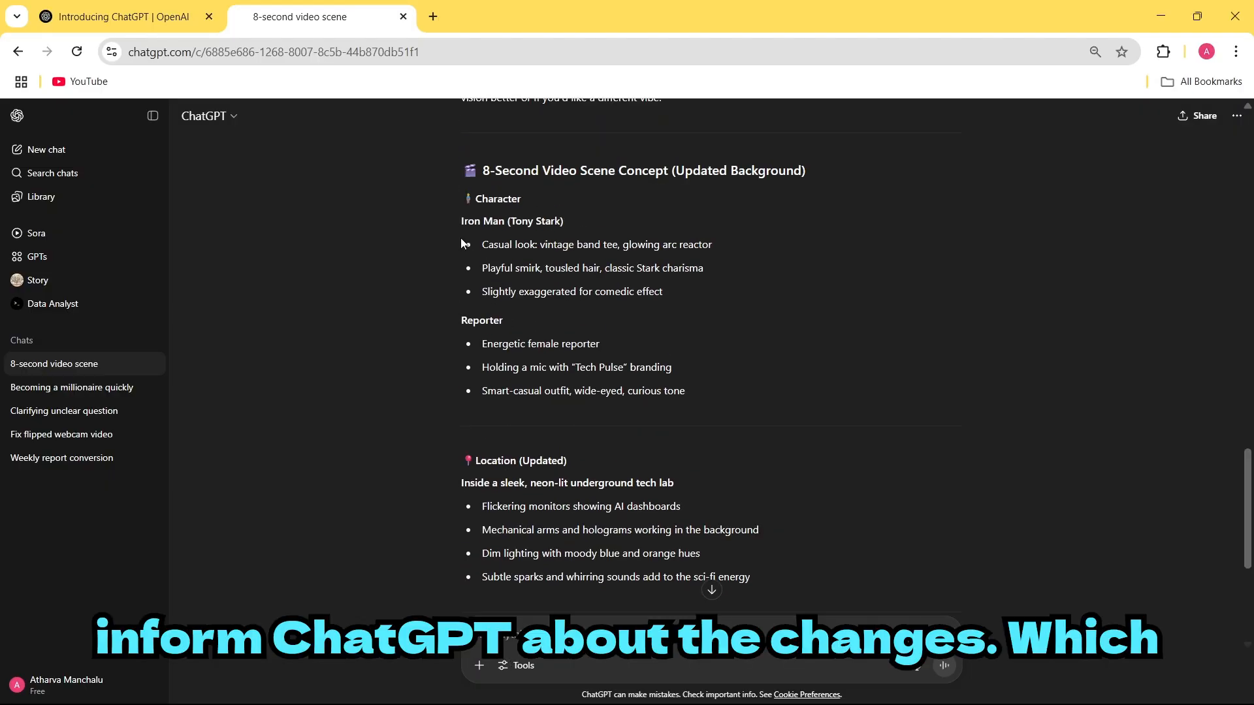
left_click_drag(456, 221, 509, 262)
left_click_drag(461, 202, 751, 498)
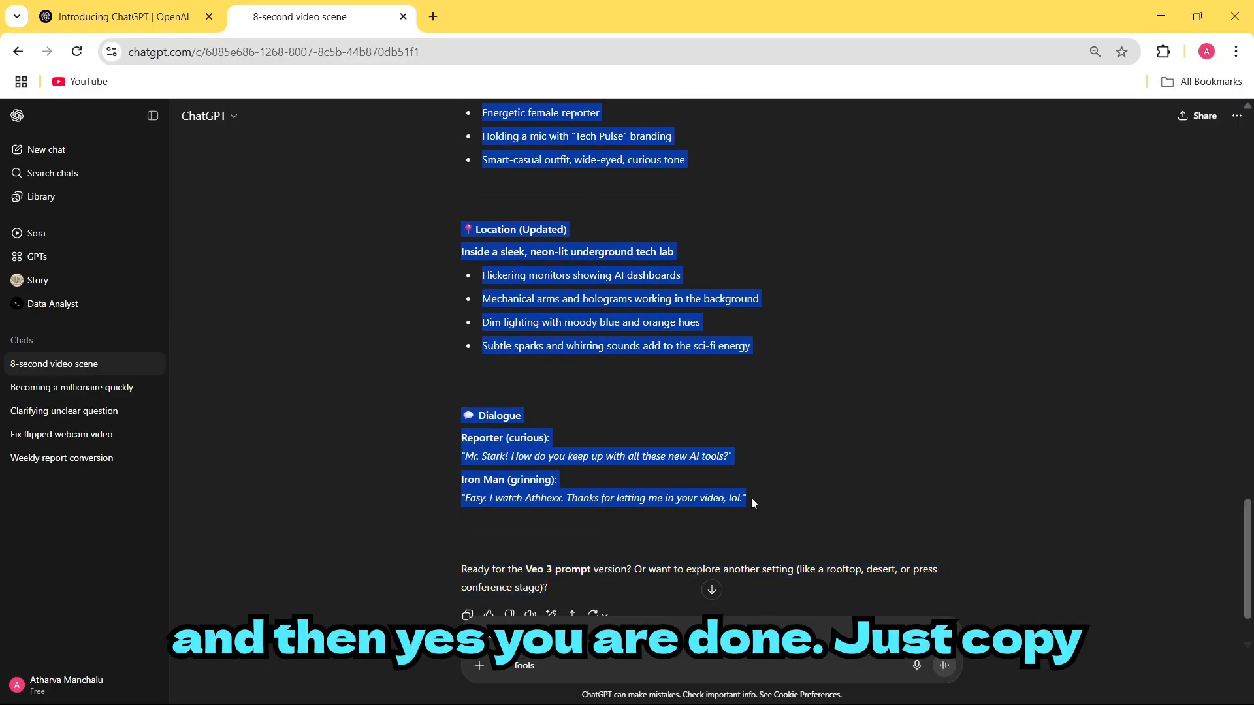
Step: Search Google for "gemini" in a new browser tab
left_click(433, 17)
type("gemini")
key("Return")
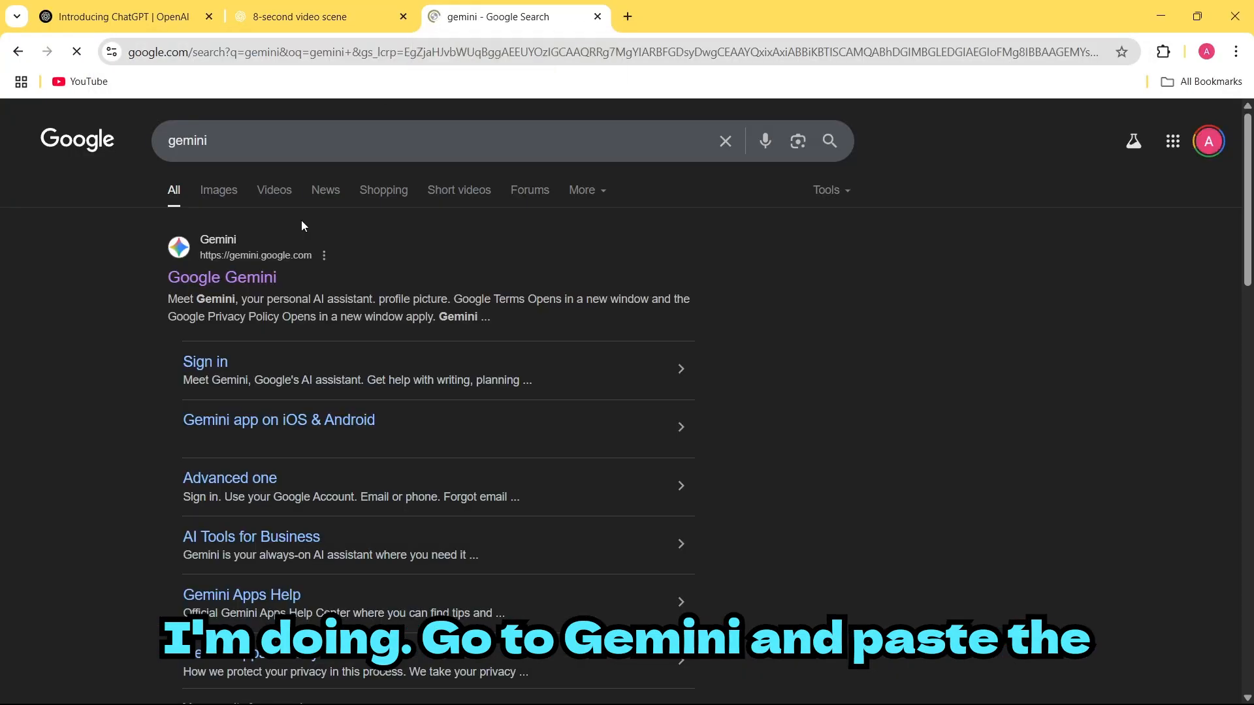
Step: Open Google Gemini, paste the copied Iron Man scene concept as the prompt, and submit it with video generation enabled
left_click(254, 287)
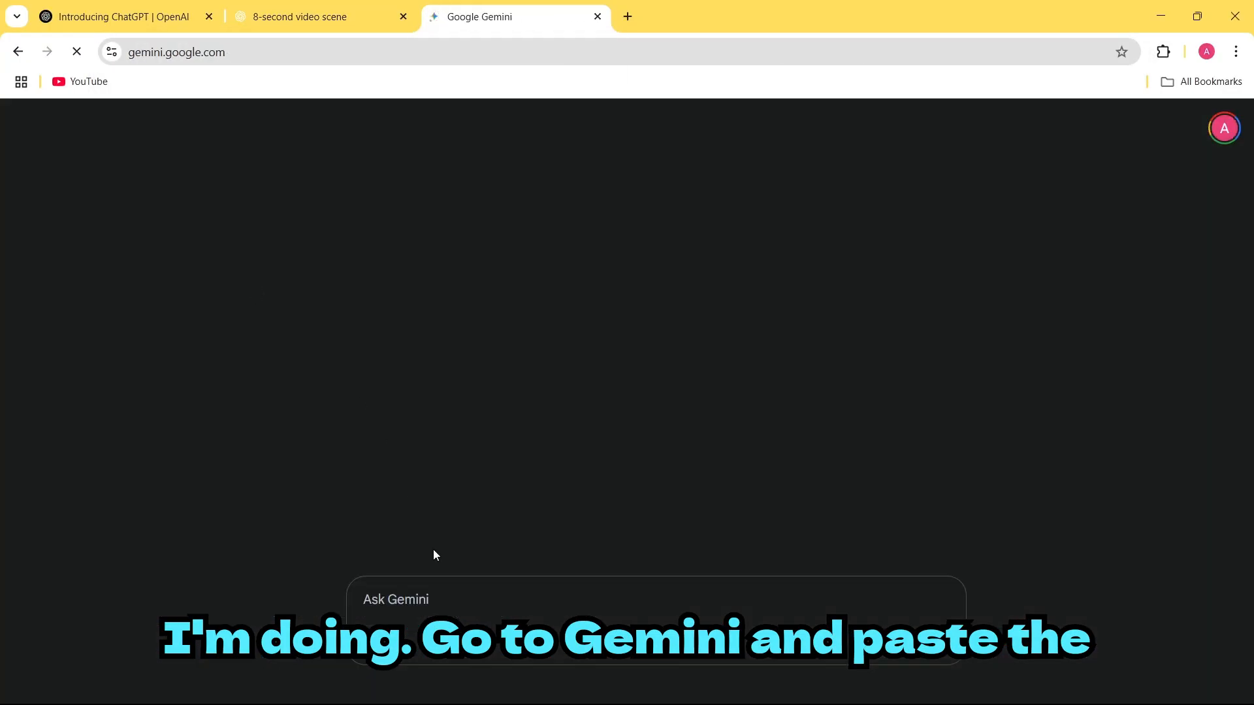
key("ctrl+v")
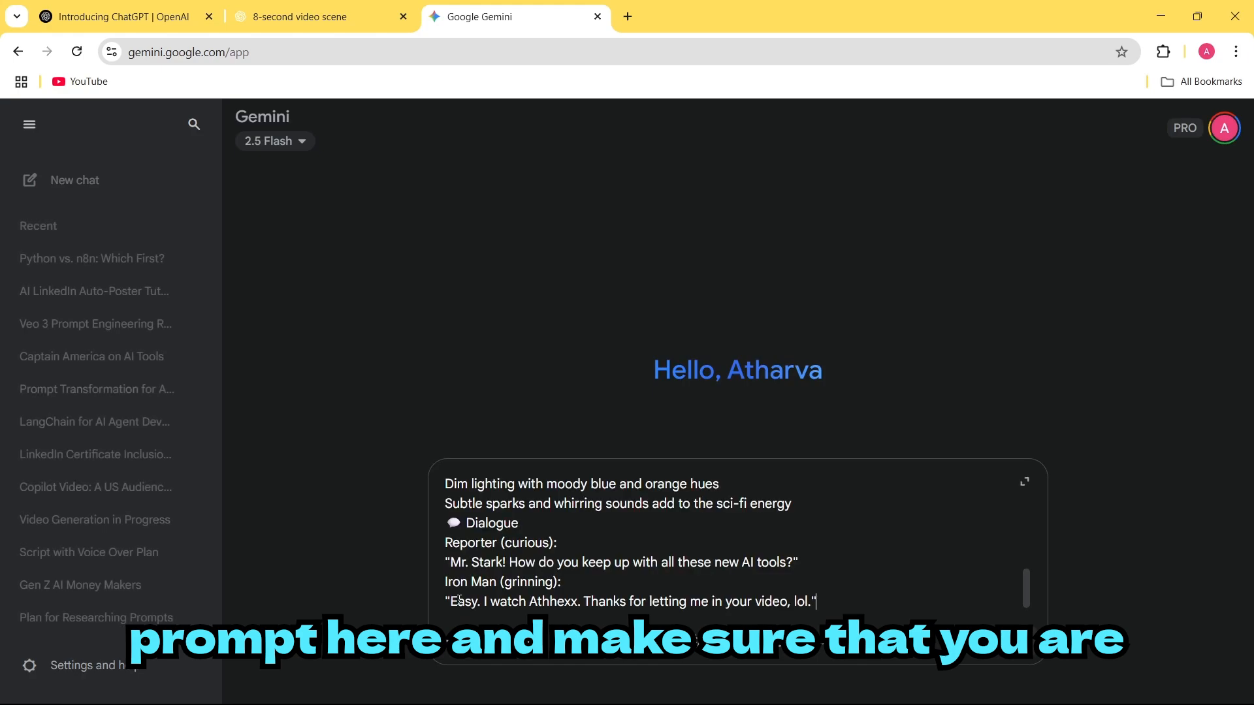
left_click(513, 649)
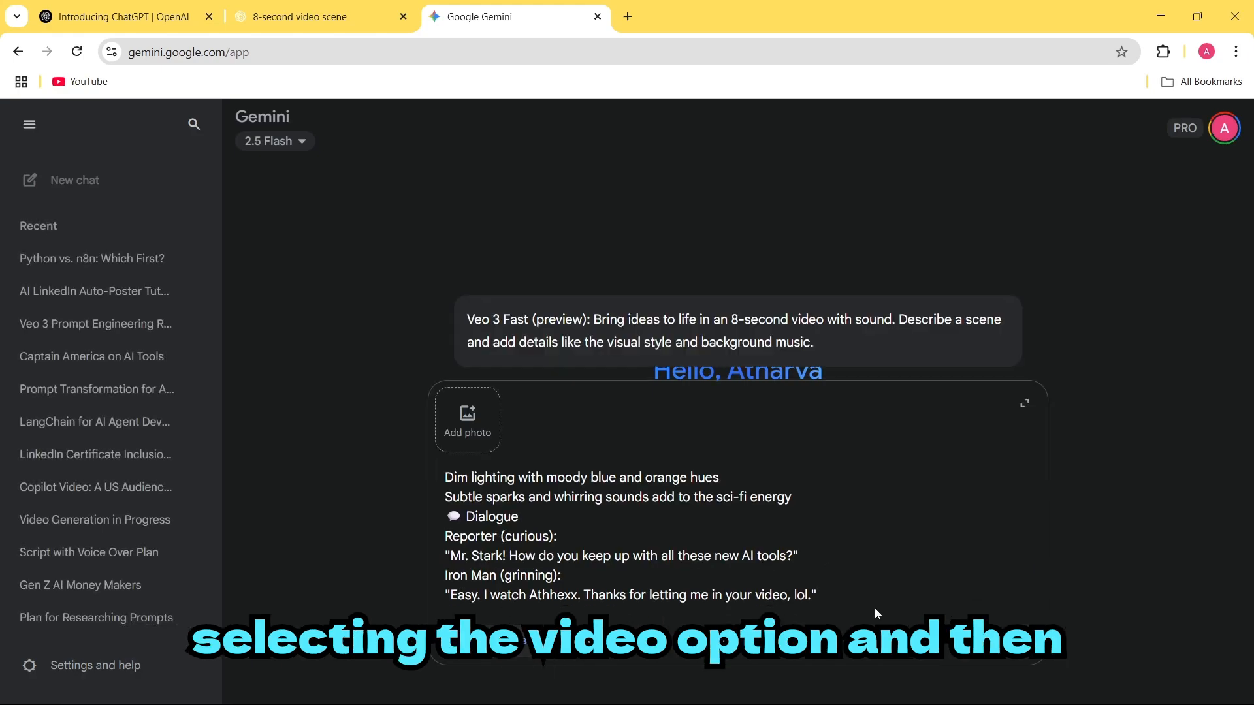
key("Return")
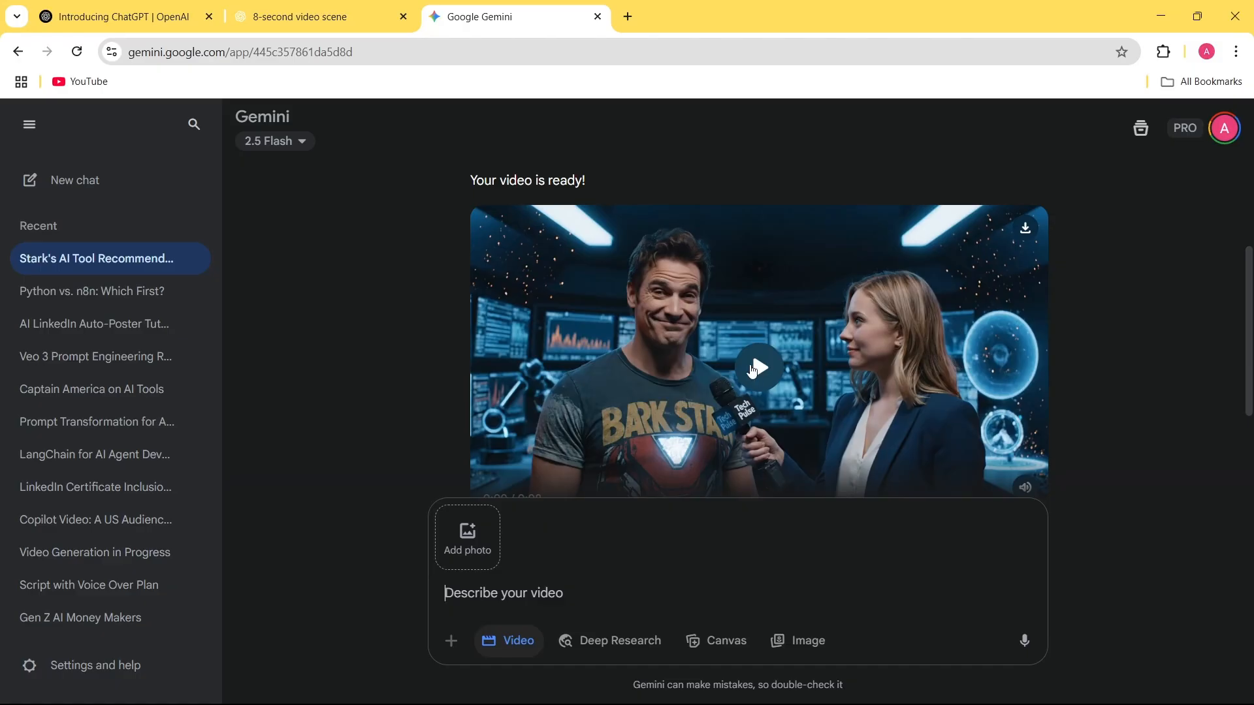
Step: Play the generated video of the reporter interviewing Iron Man to review the expressions, and pause it
left_click(751, 369)
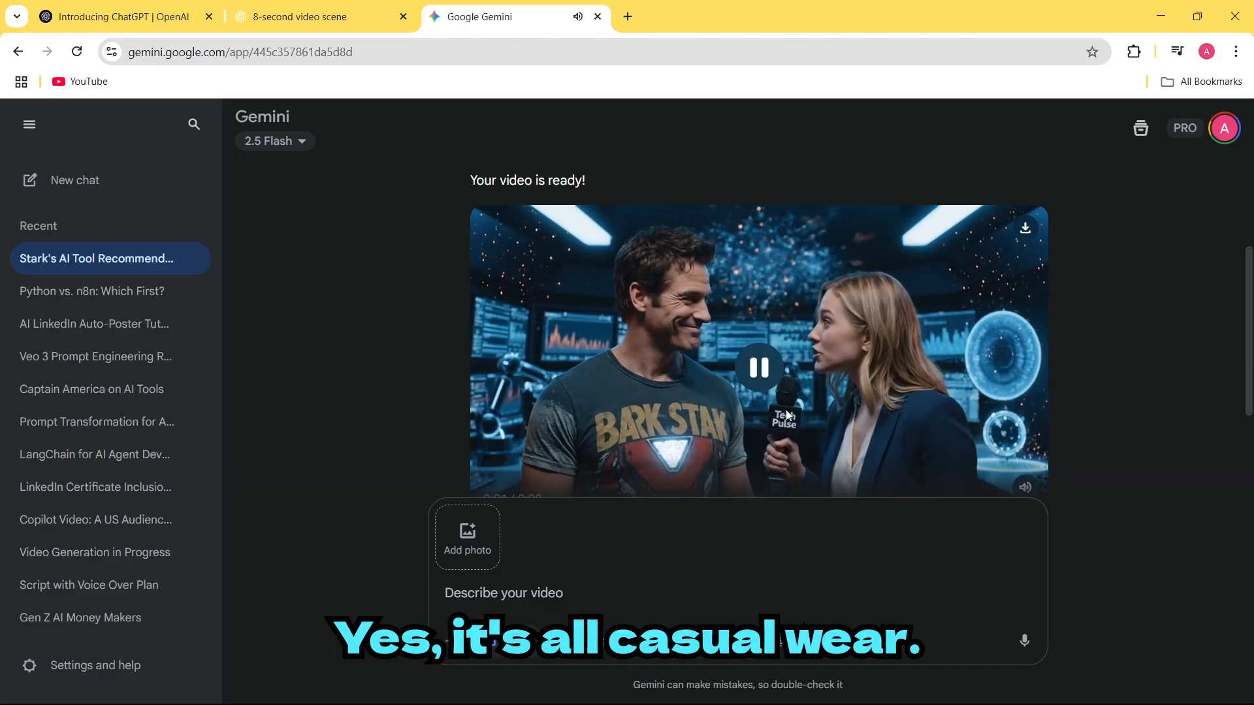
scroll(785, 410, "down", 1)
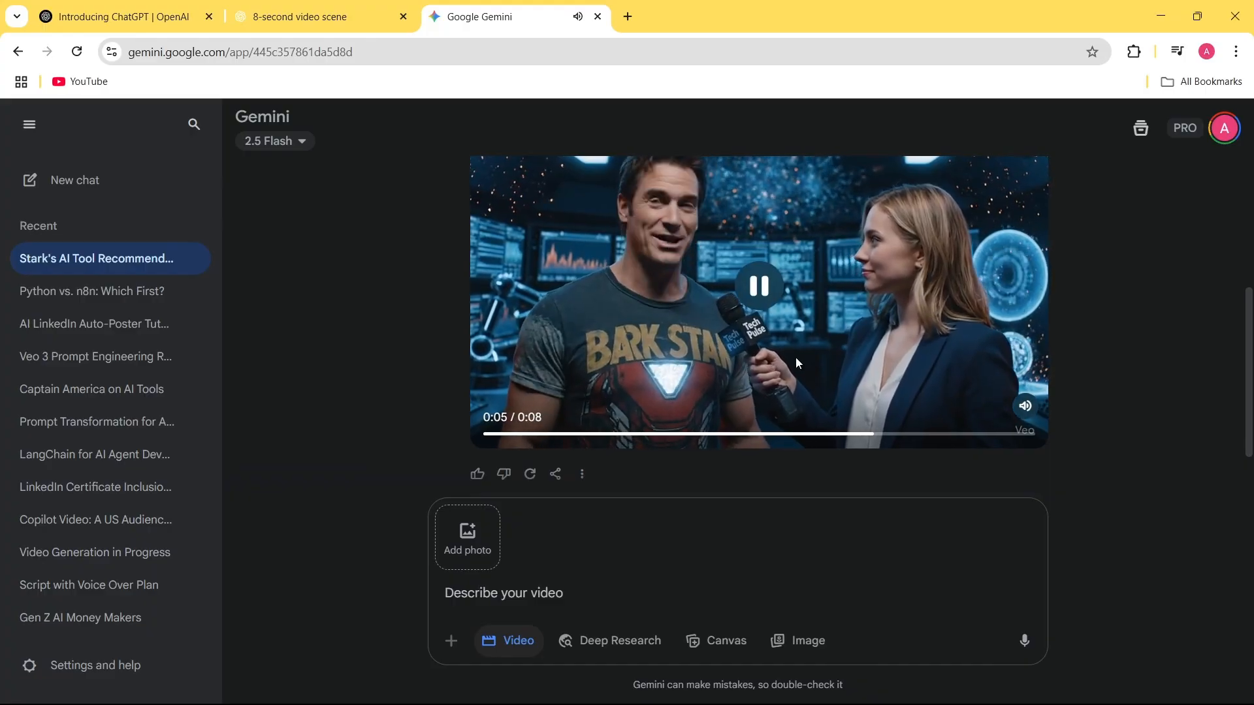
scroll(795, 358, "up", 1)
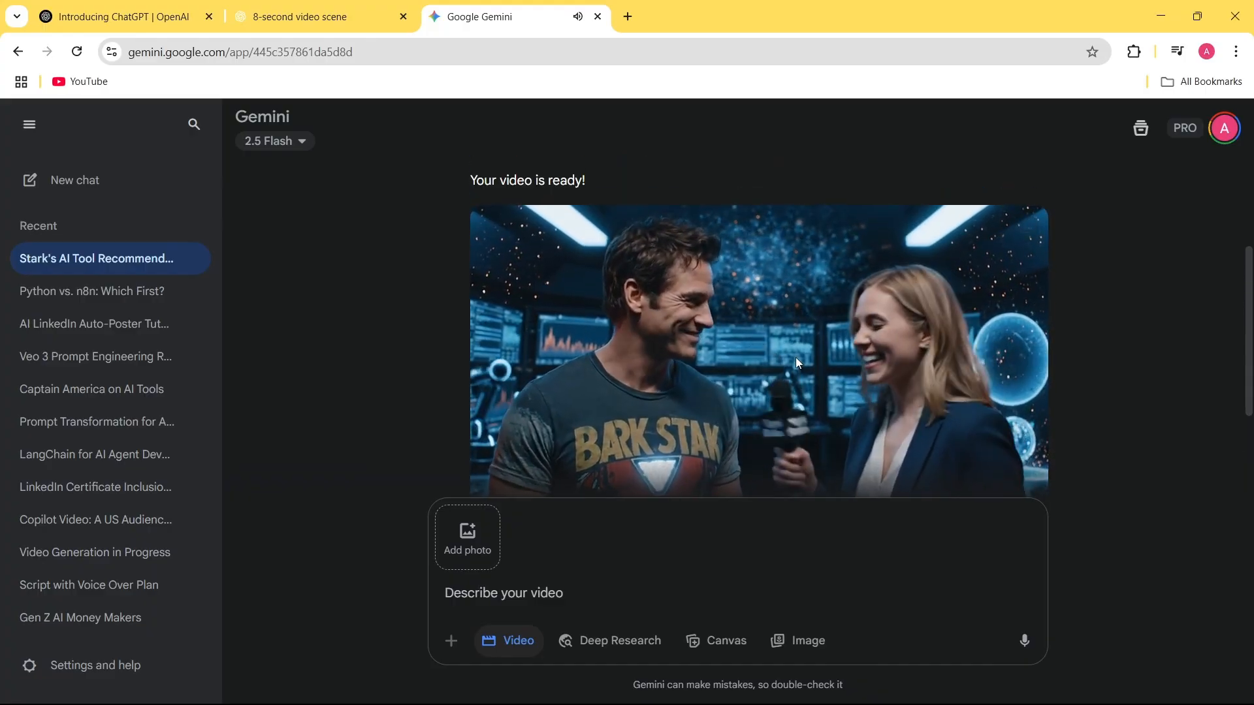
scroll(796, 358, "down", 1)
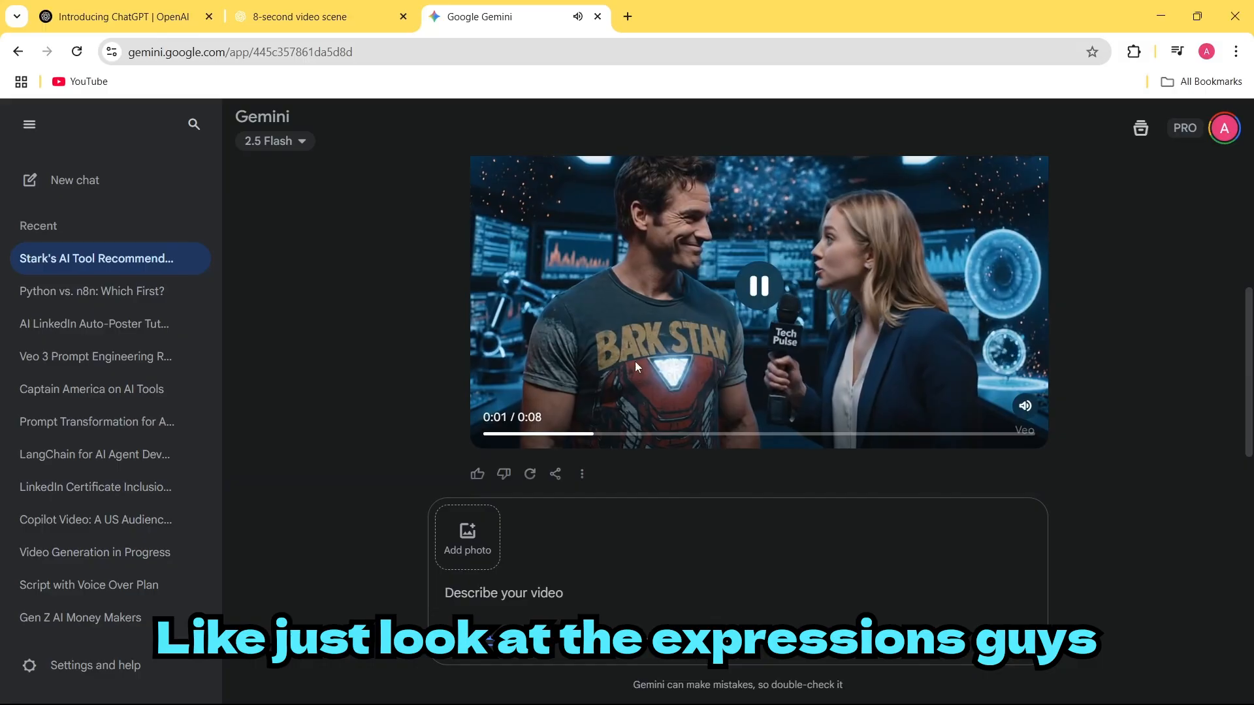
left_click(757, 287)
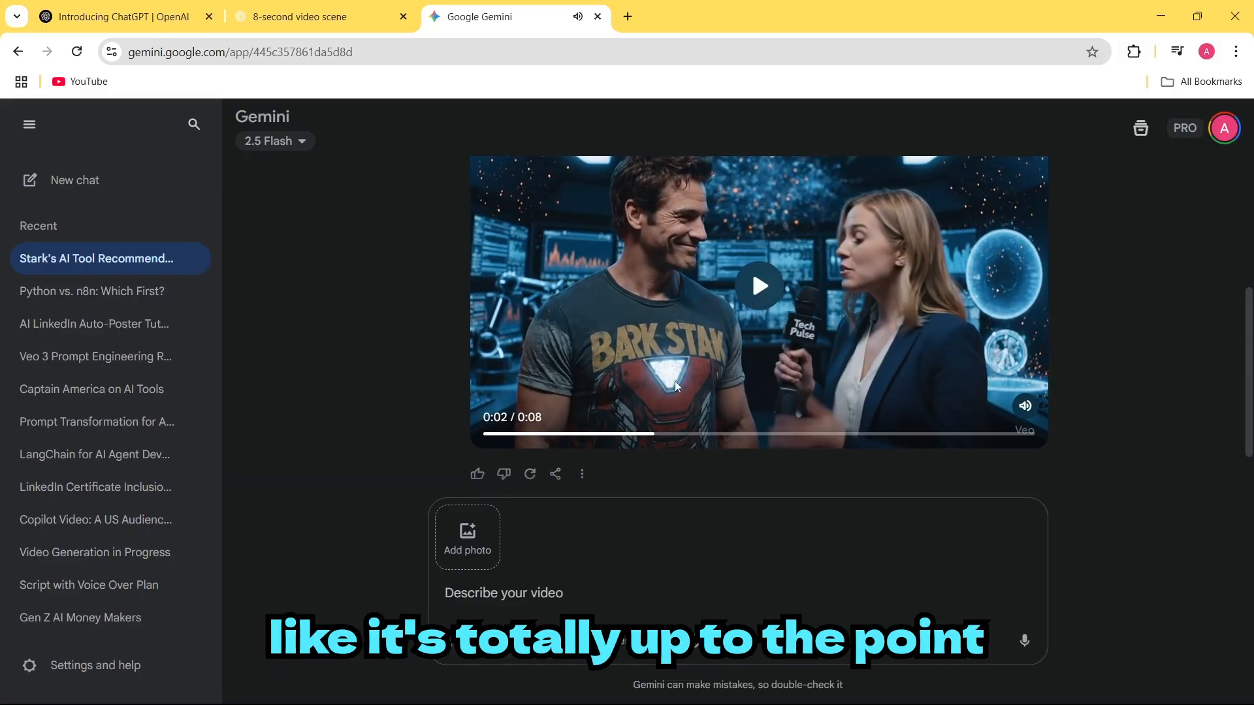